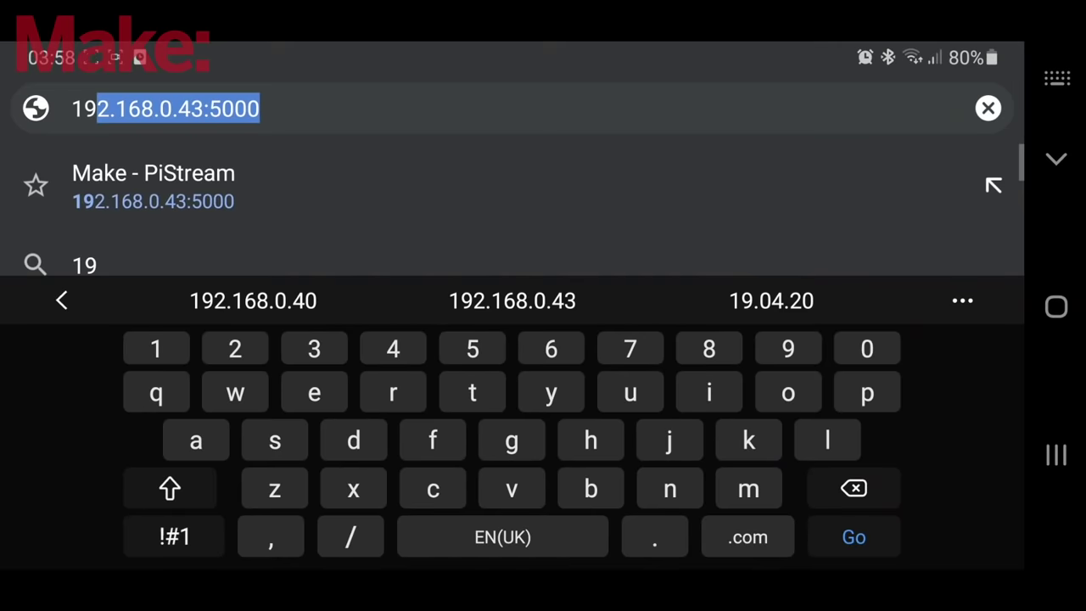
# - Submit 192.168.0.43:5000 in the phone browser so the Pi camera feed plays live
pyautogui.press('Return')
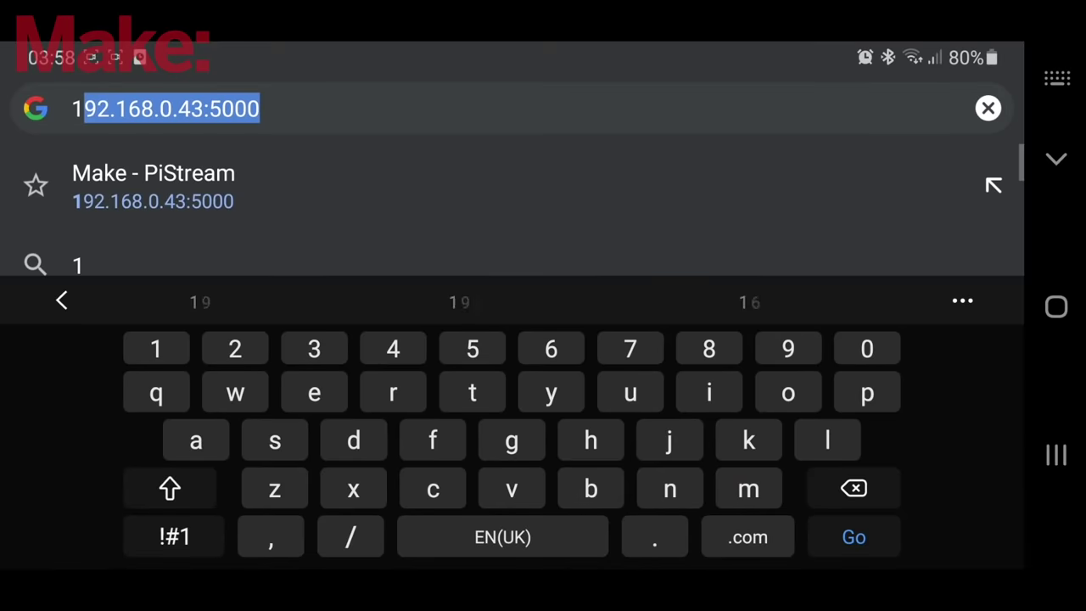
# - Enter the stream address 192.168.0.43:5000 in the phone browser's address bar
pyautogui.write('9')
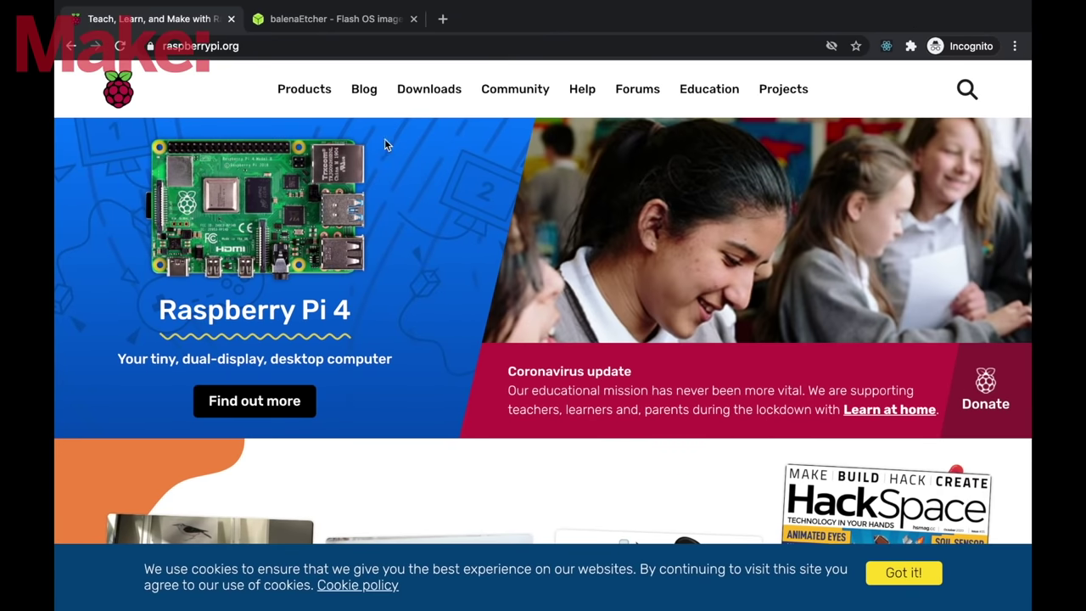
# - Download the Raspberry Pi OS with recommended software zip and the balenaEtcher macOS installer
pyautogui.click(416, 91)
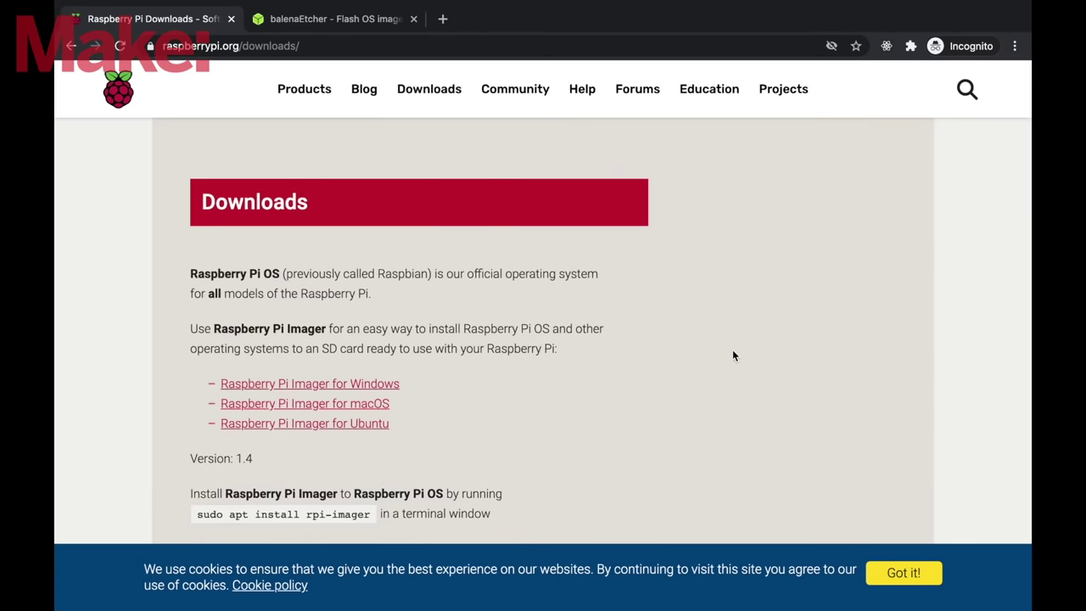
pyautogui.scroll(-5, 747, 379)
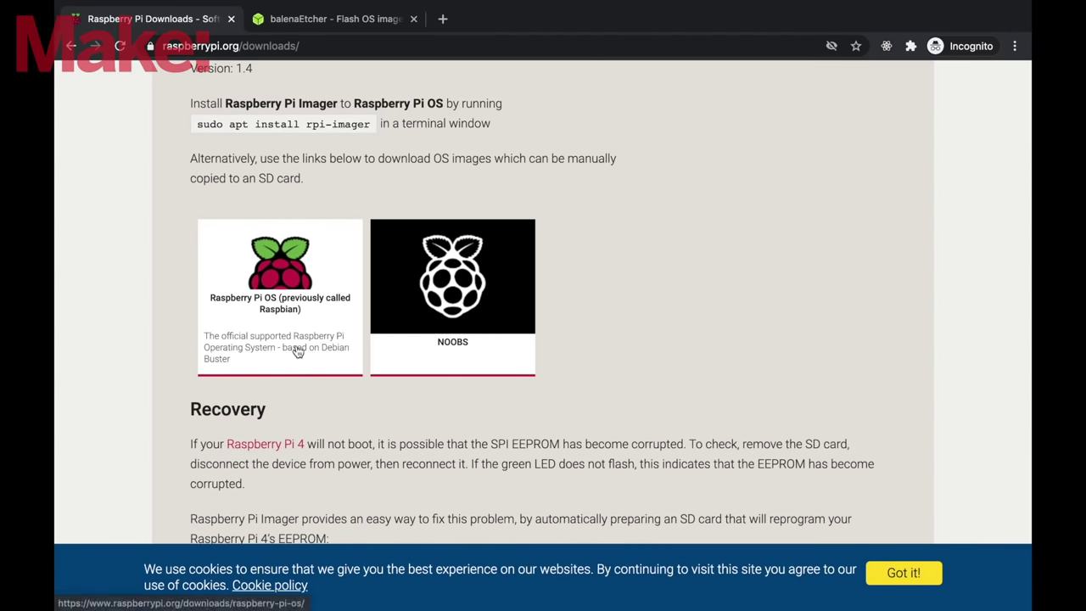
pyautogui.click(296, 348)
pyautogui.scroll(-5, 673, 379)
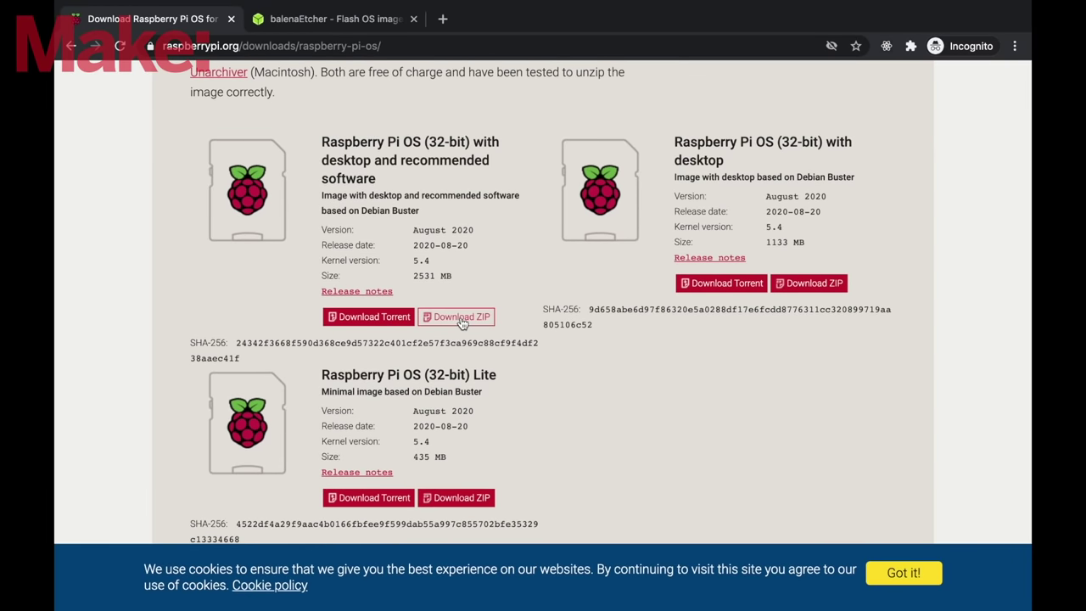
pyautogui.click(460, 317)
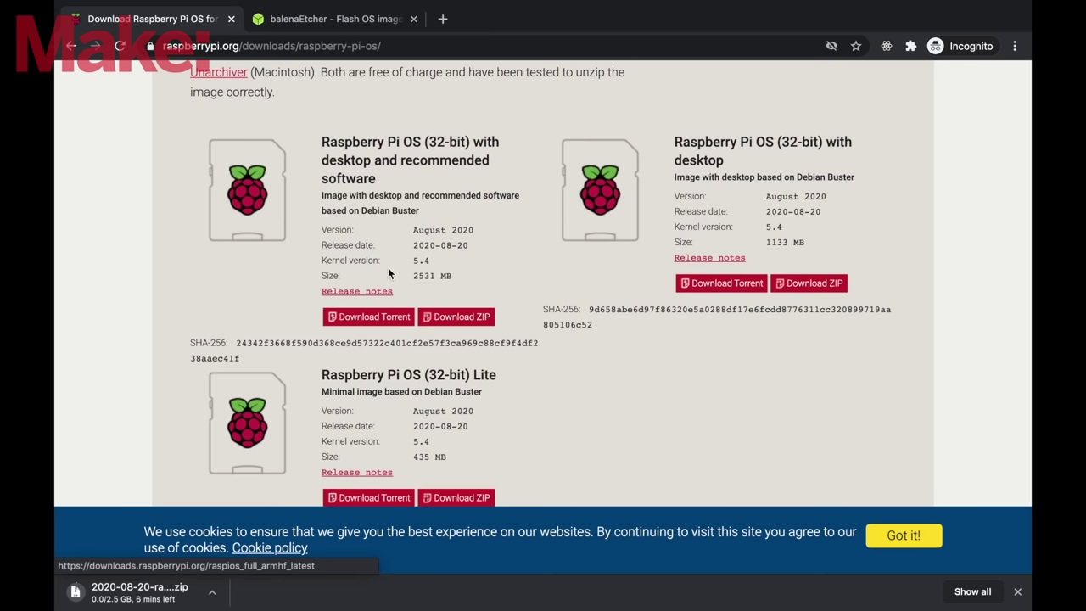
pyautogui.click(335, 19)
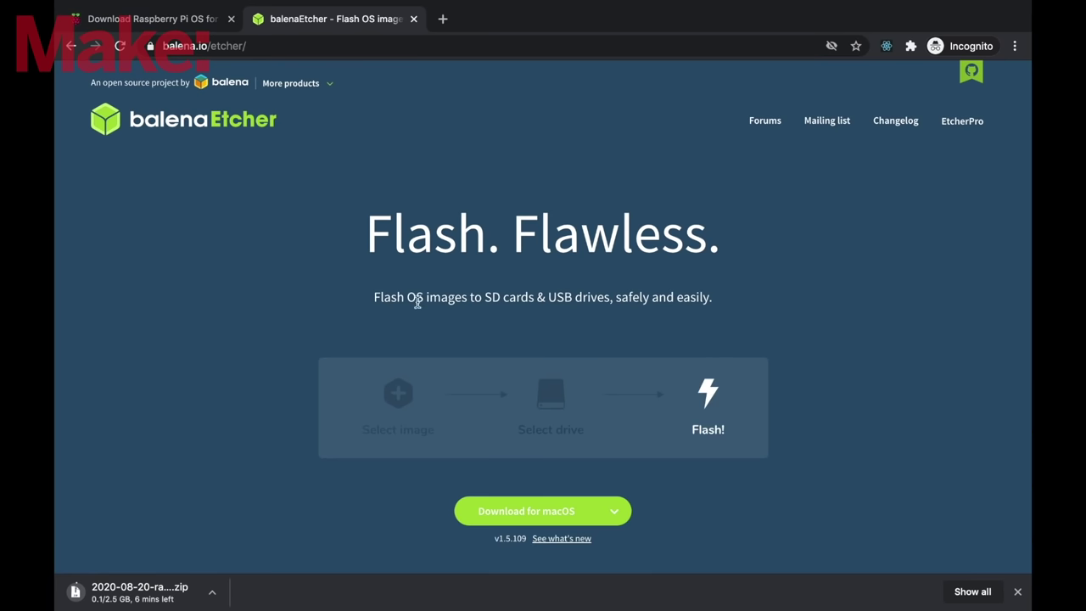
pyautogui.click(485, 510)
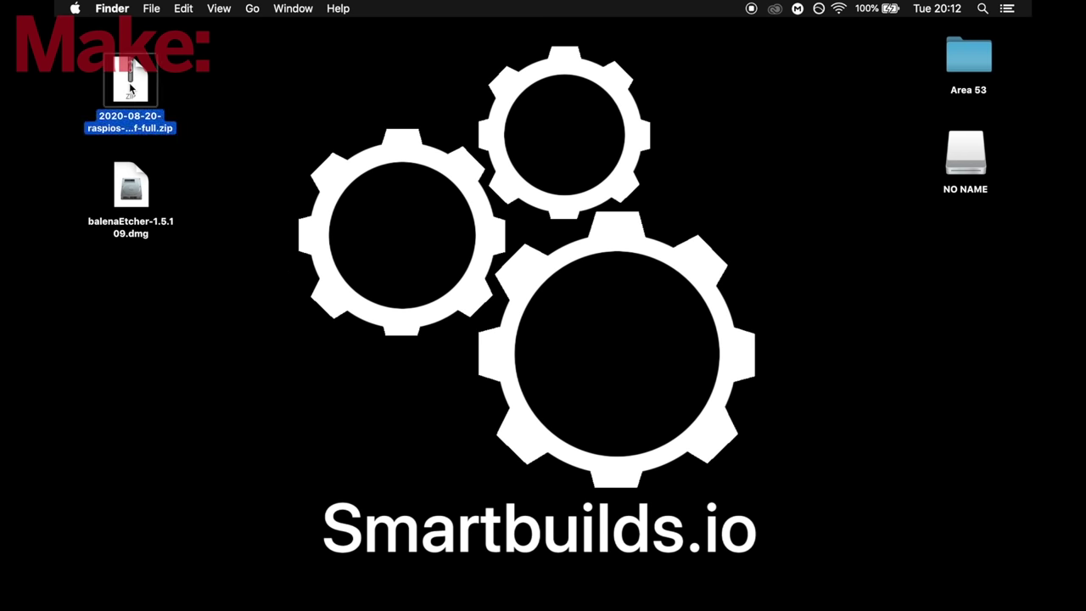
# - Unzip the raspios archive to its .img file and drag balenaEtcher 1.5.109 into Applications
pyautogui.doubleClick(131, 87)
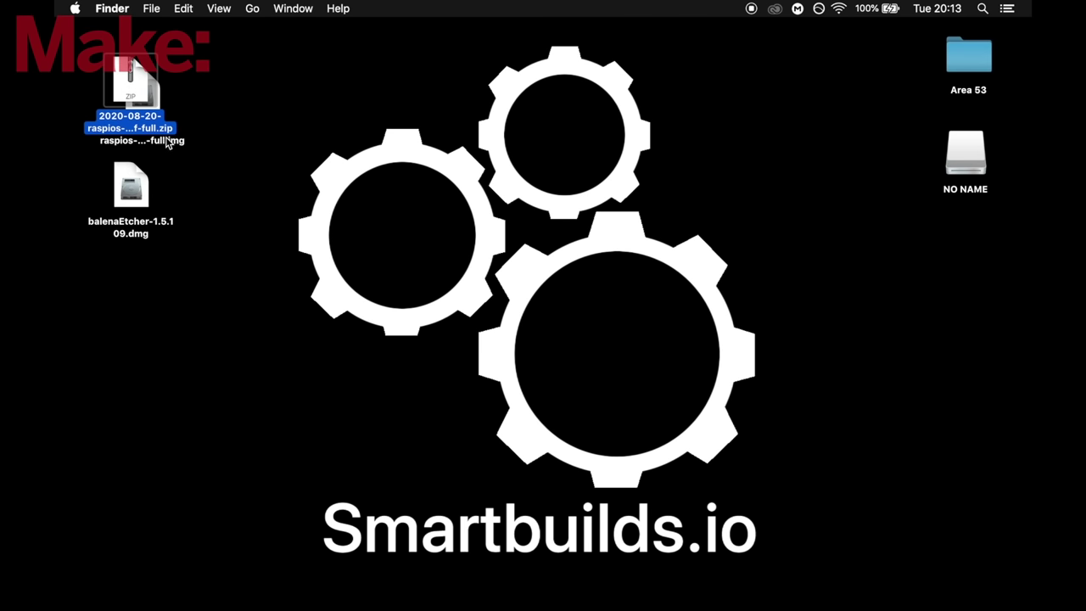
pyautogui.moveTo(168, 144); pyautogui.dragTo(239, 130)
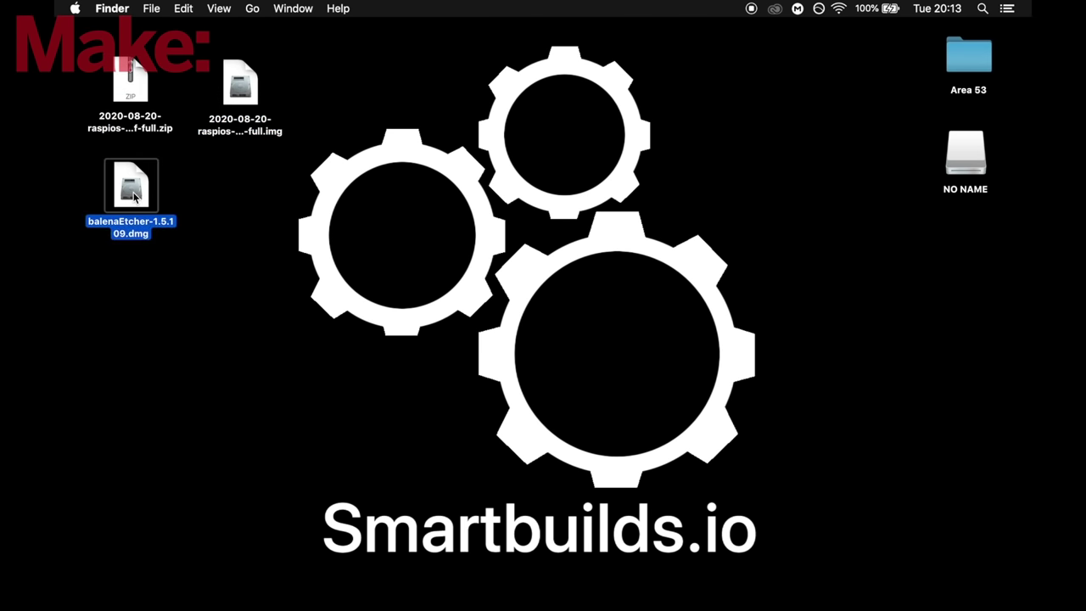
pyautogui.doubleClick(134, 196)
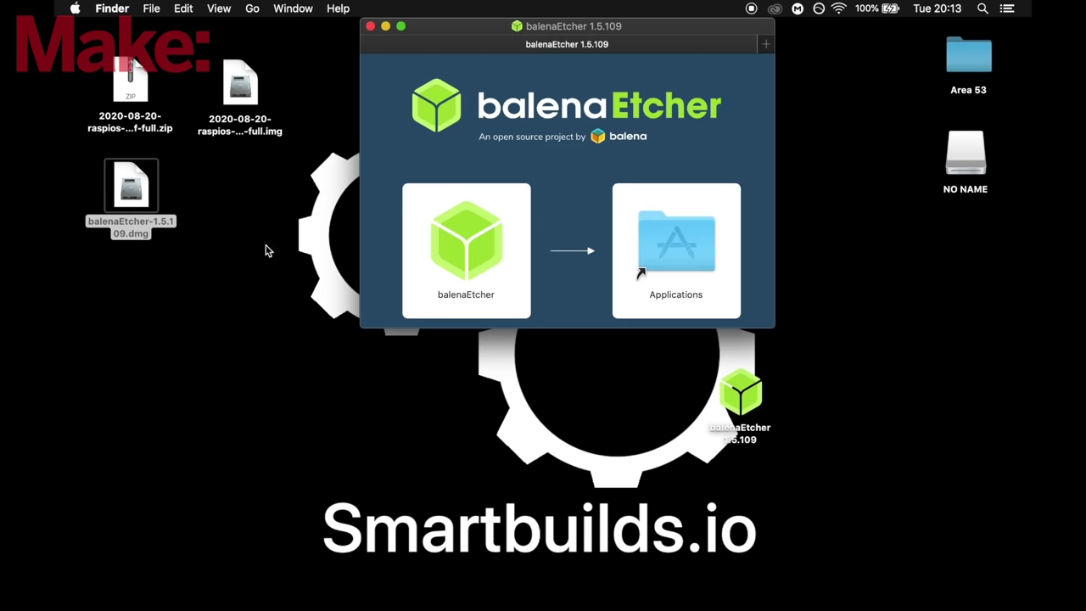
pyautogui.moveTo(453, 249); pyautogui.dragTo(668, 236)
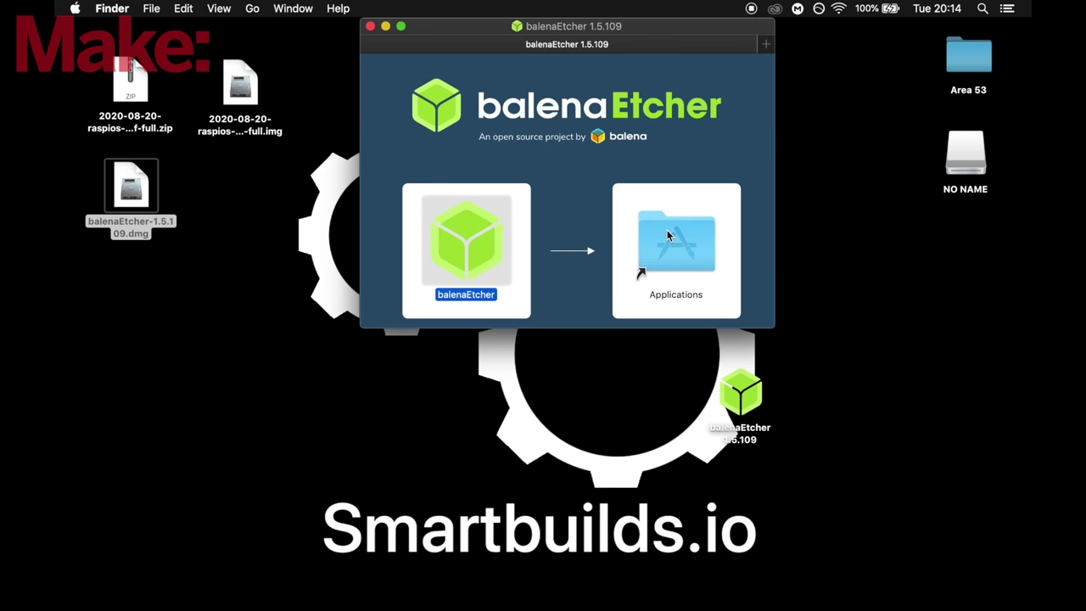
pyautogui.click(370, 27)
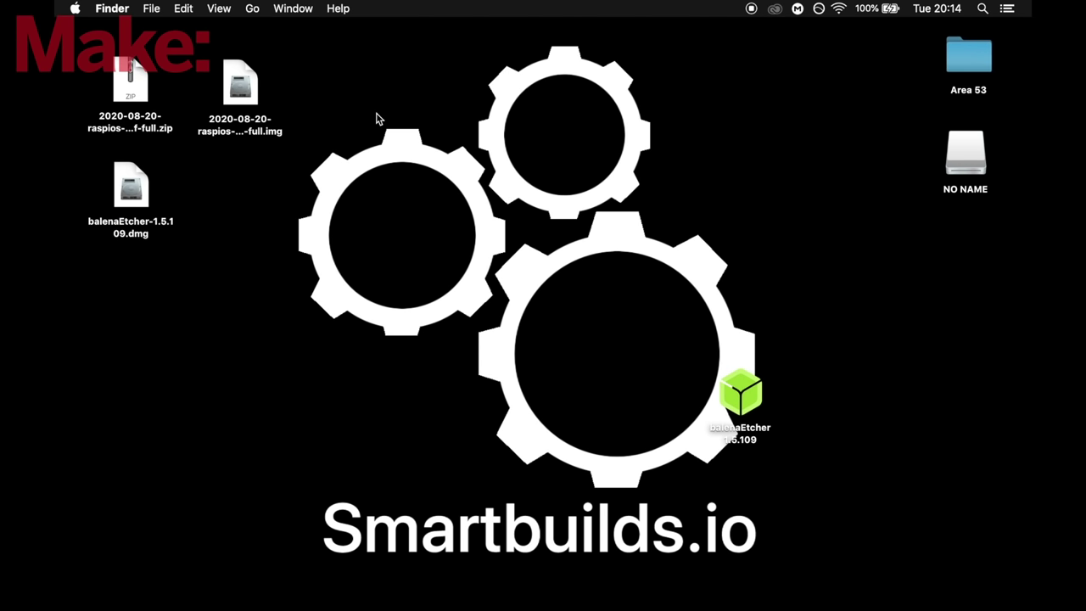
# - Launch balenaEtcher through Spotlight search, confirming the downloaded-app prompt
pyautogui.press('super+space')
pyautogui.write('balen')
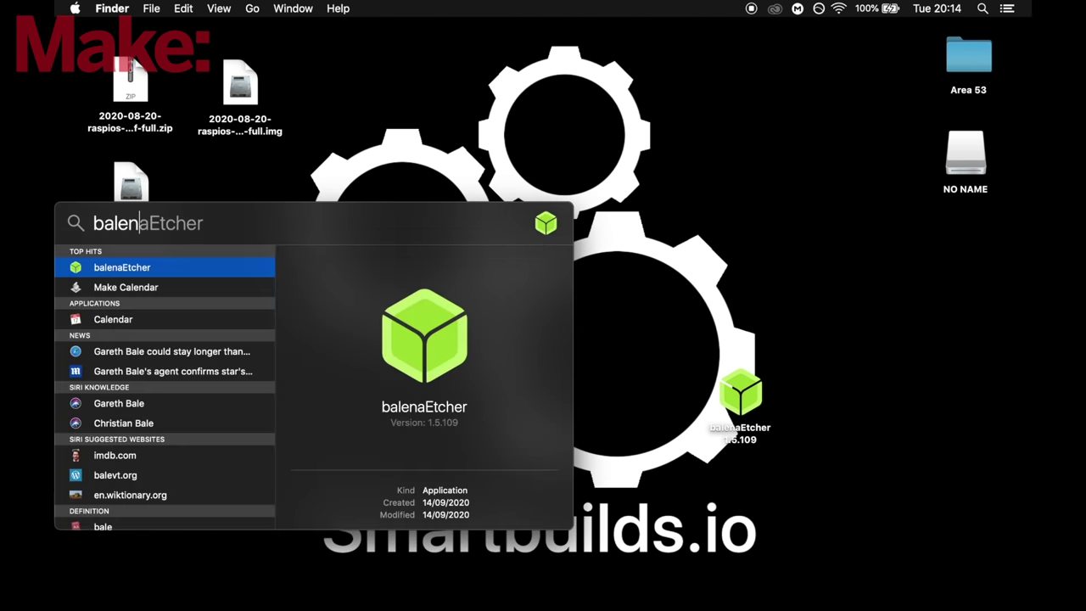
pyautogui.press('Return')
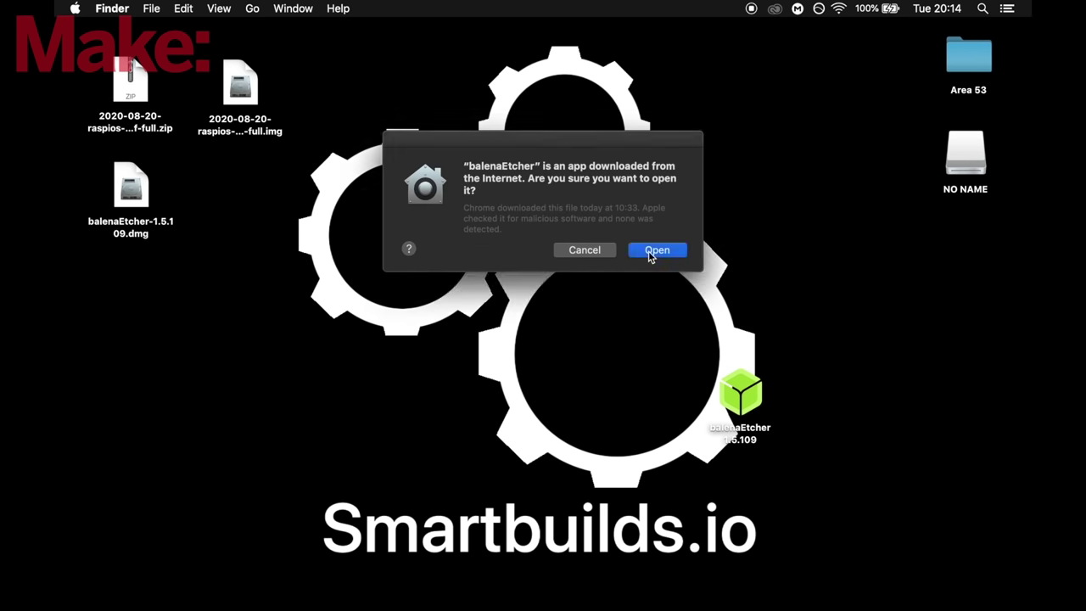
pyautogui.click(640, 248)
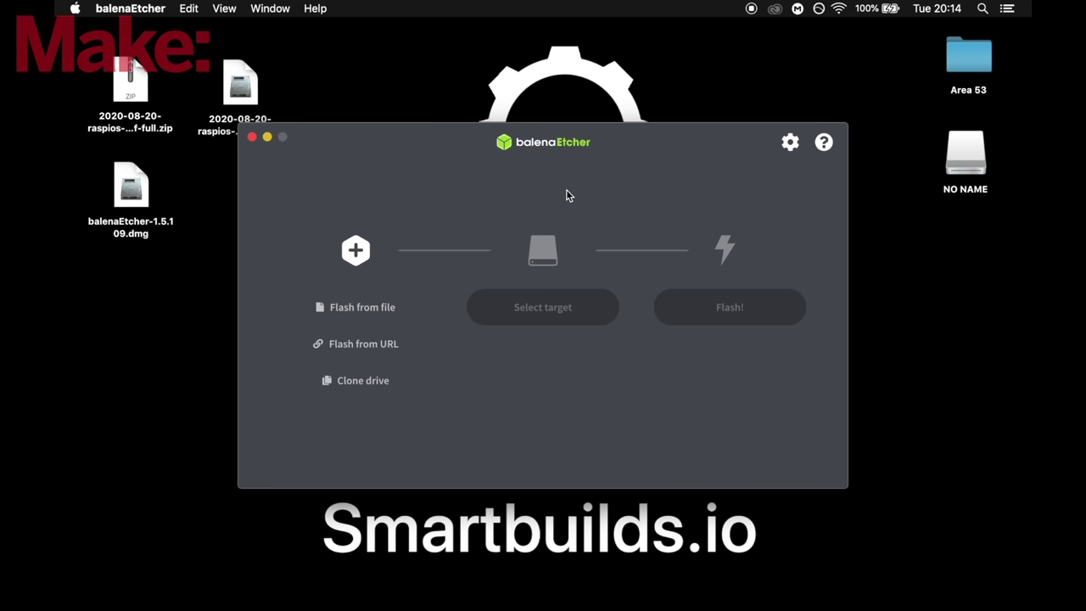
# - Flash the extracted Raspberry Pi OS .img onto the 31.9 GB card, authorising with the account password
pyautogui.click(356, 309)
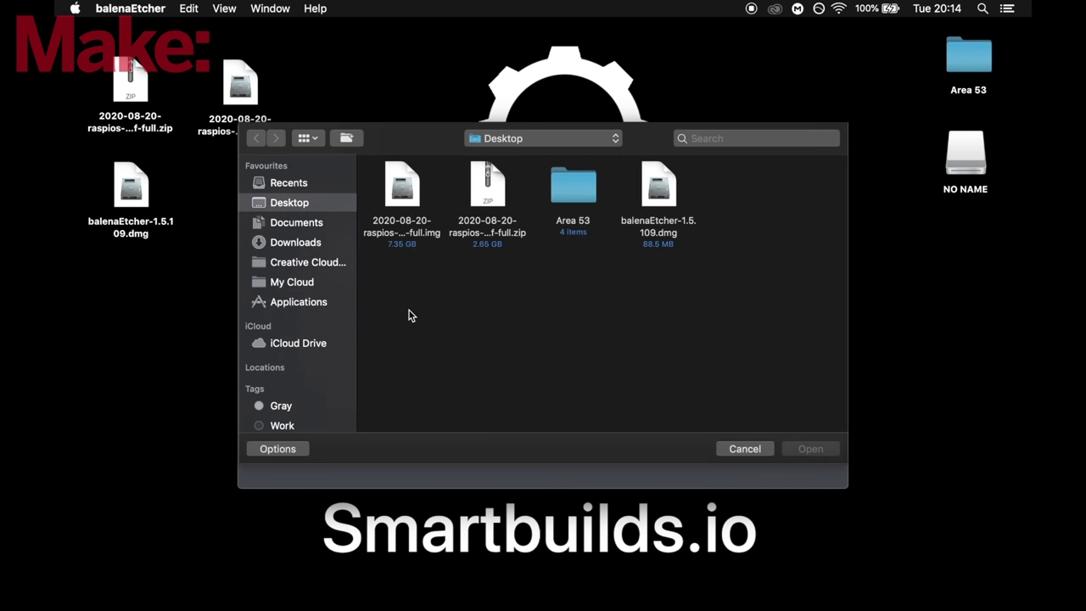
pyautogui.click(402, 233)
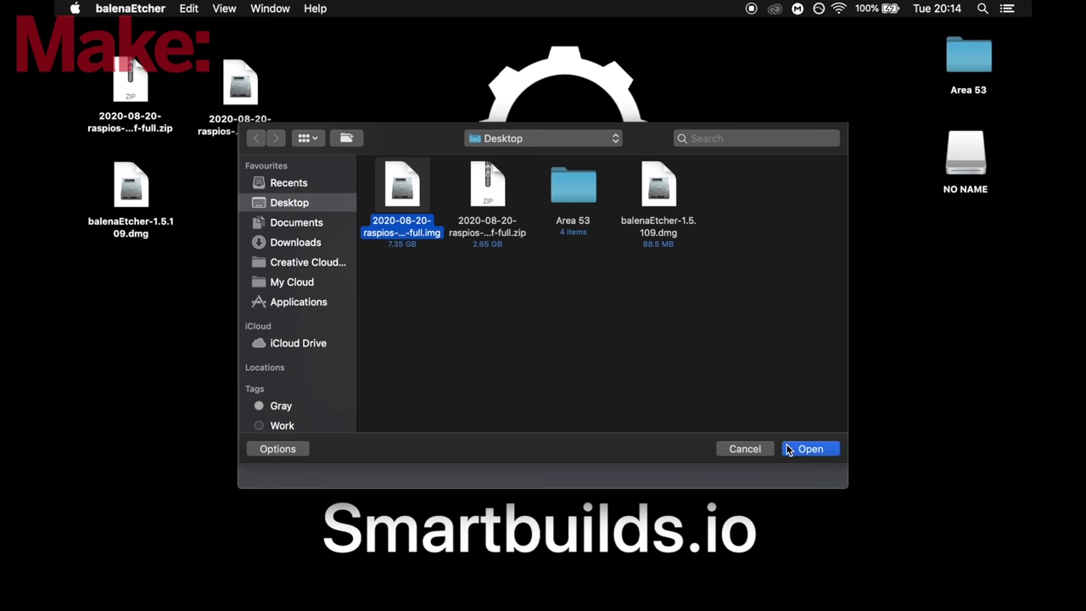
pyautogui.click(789, 449)
pyautogui.click(548, 310)
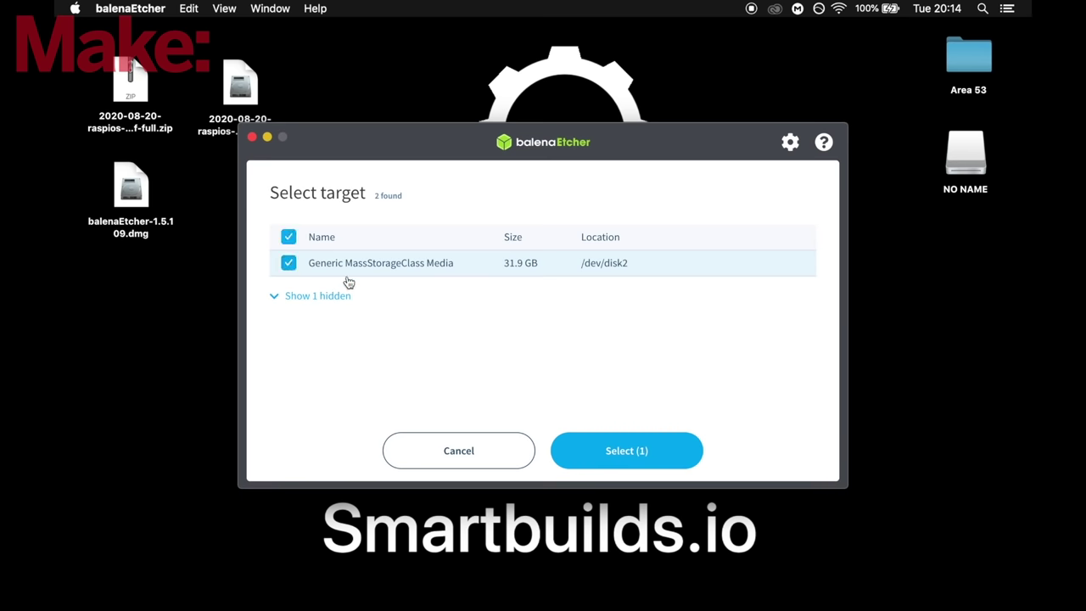
pyautogui.click(598, 443)
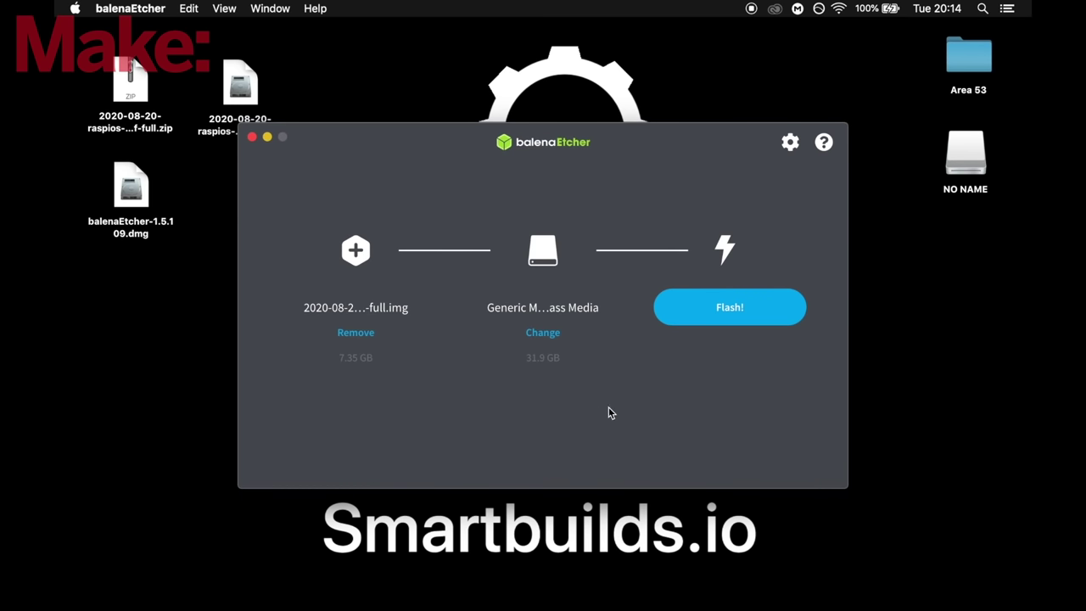
pyautogui.click(711, 316)
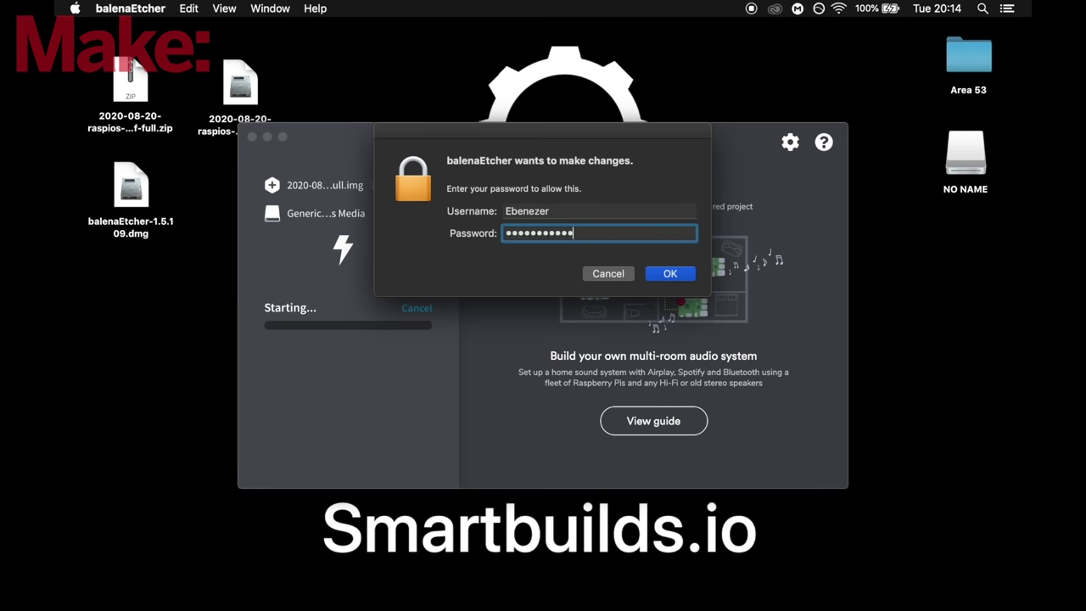
pyautogui.press('Return')
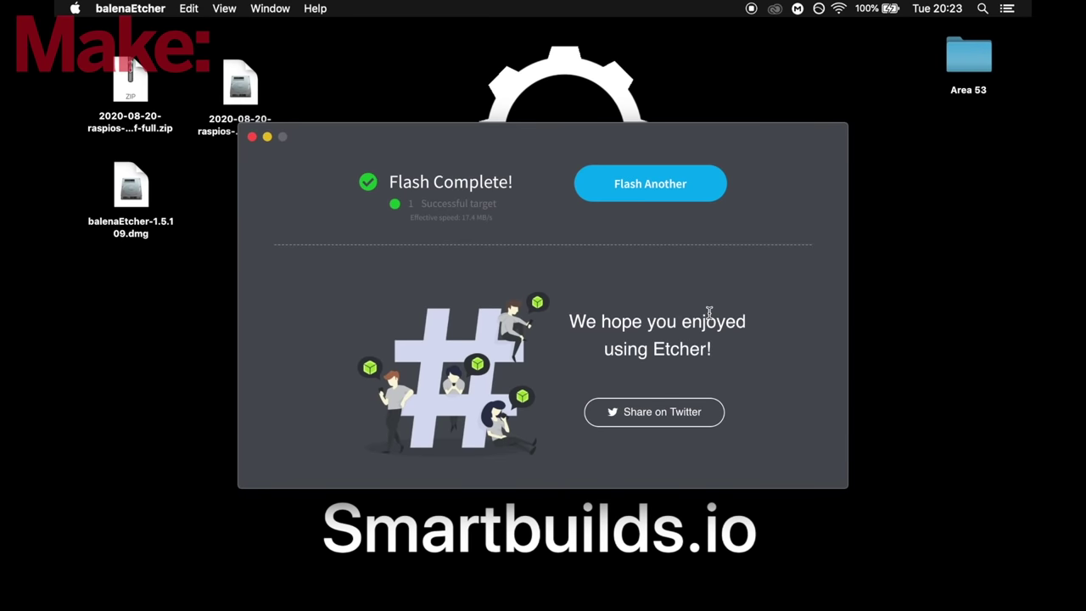
# - Return to Etcher's main screen with Flash Another and quit balenaEtcher
pyautogui.click(648, 193)
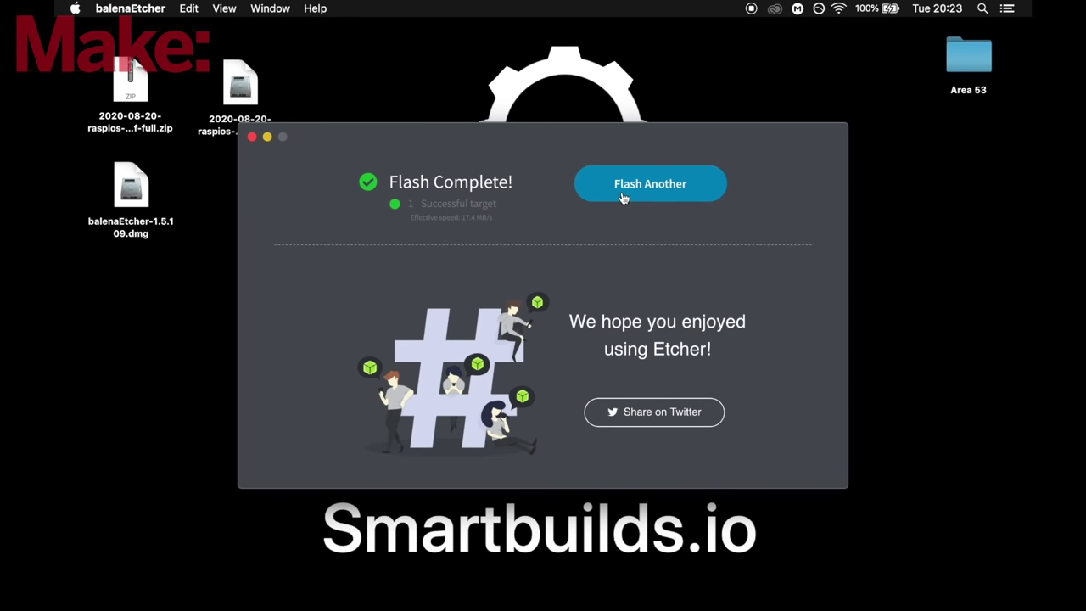
pyautogui.click(251, 137)
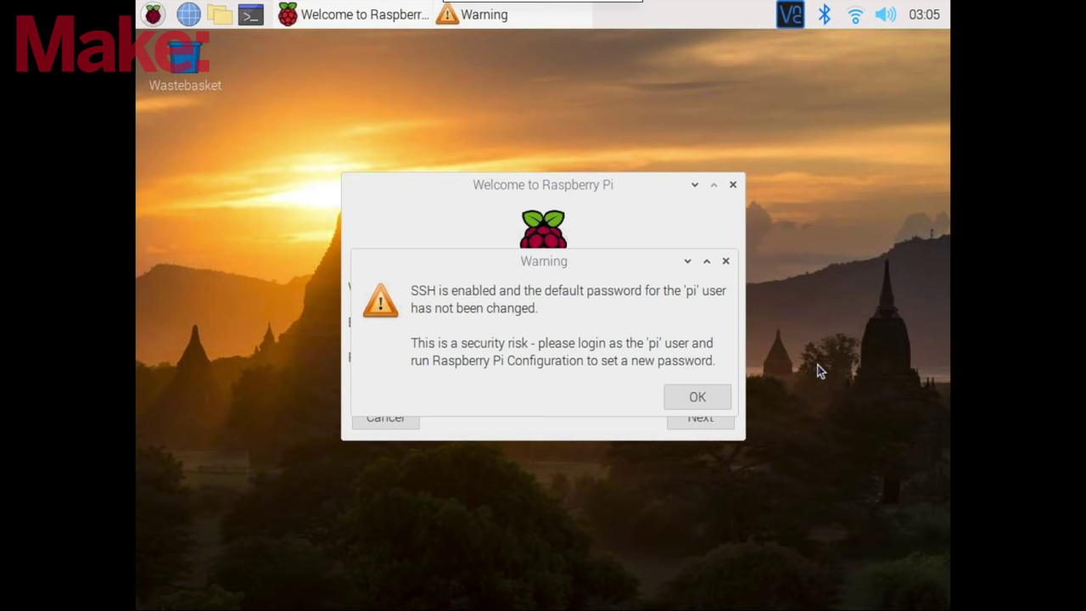
# - Dismiss the SSH warning and set English language, keeping the default password and screen settings
pyautogui.click(711, 395)
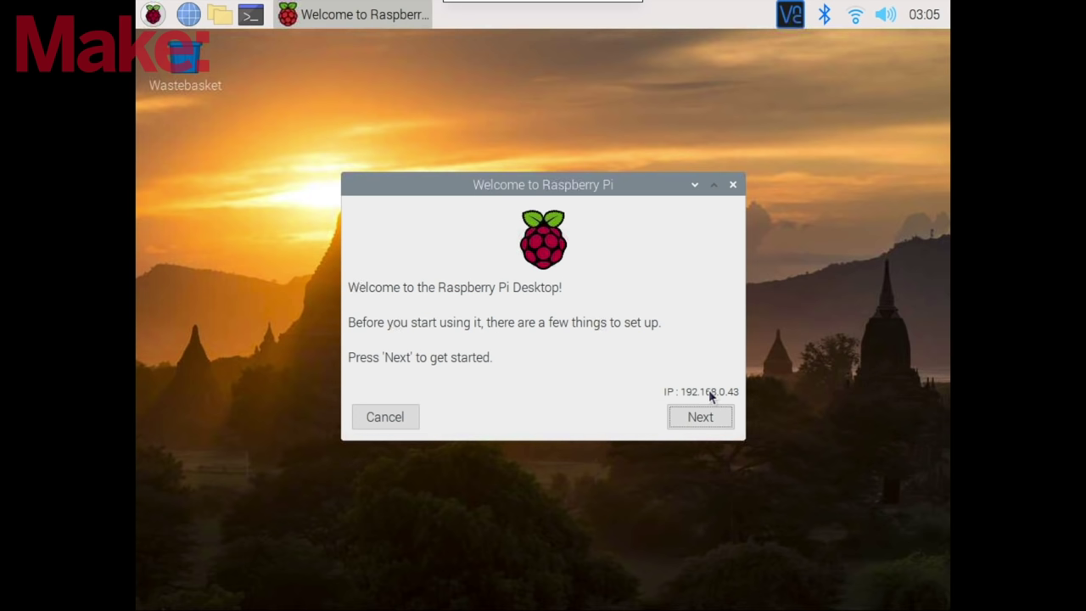
pyautogui.click(699, 414)
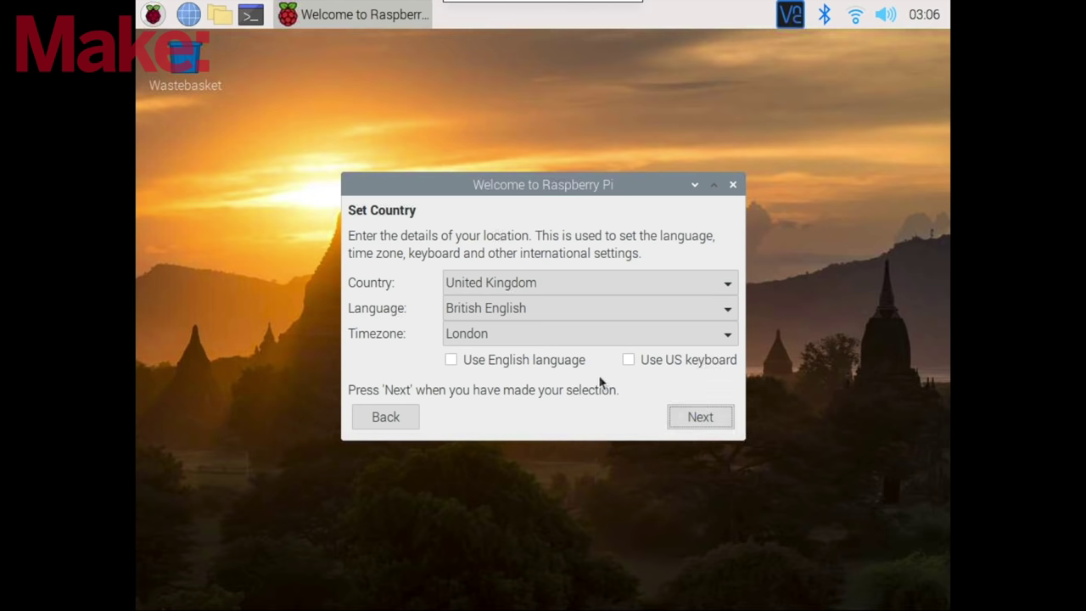
pyautogui.click(586, 371)
pyautogui.click(698, 416)
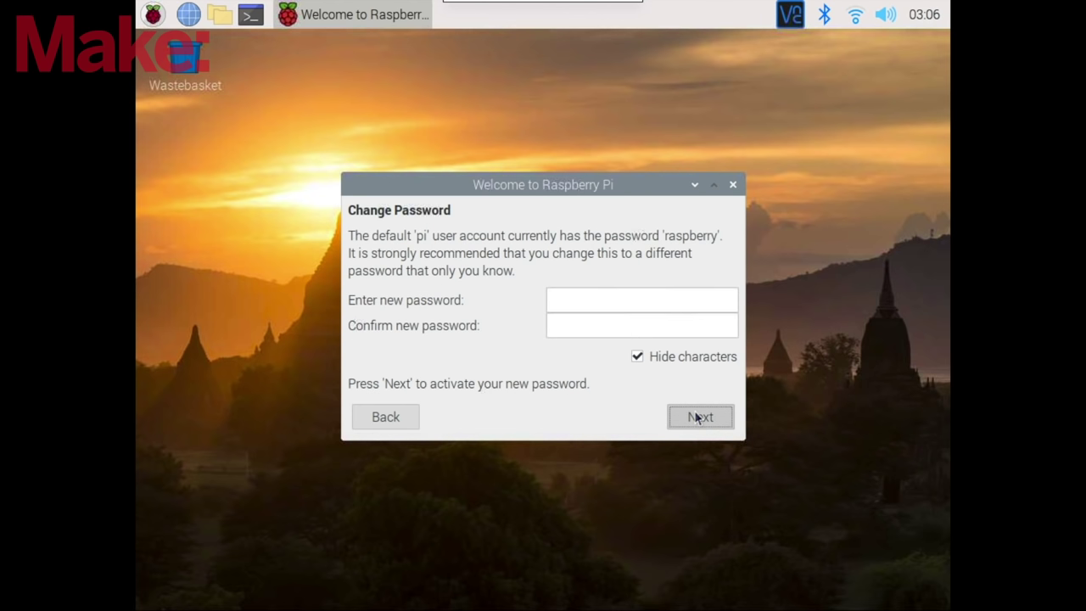
pyautogui.click(701, 418)
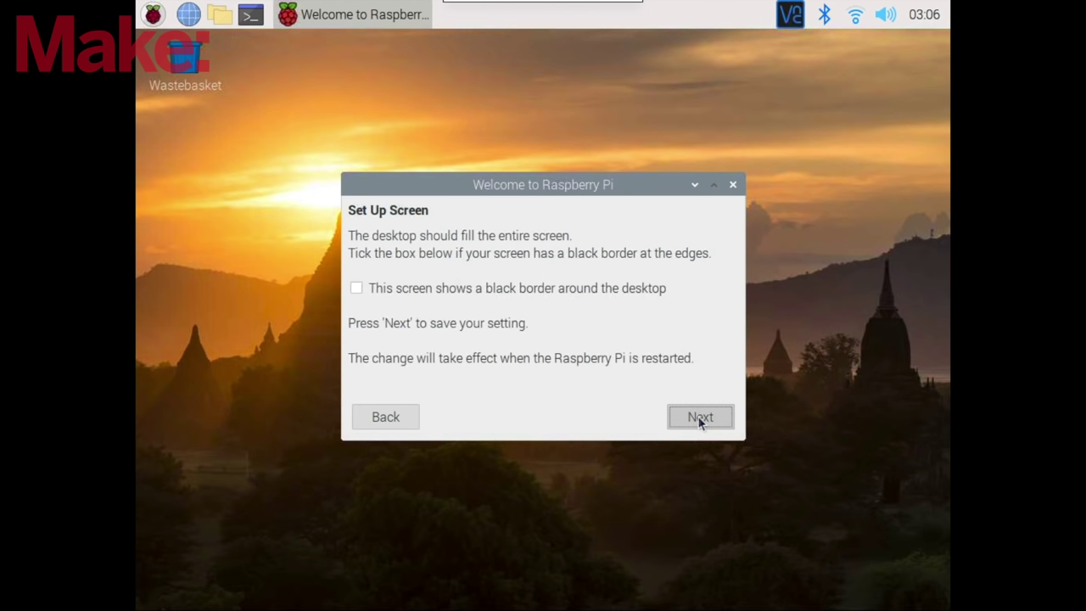
pyautogui.click(700, 417)
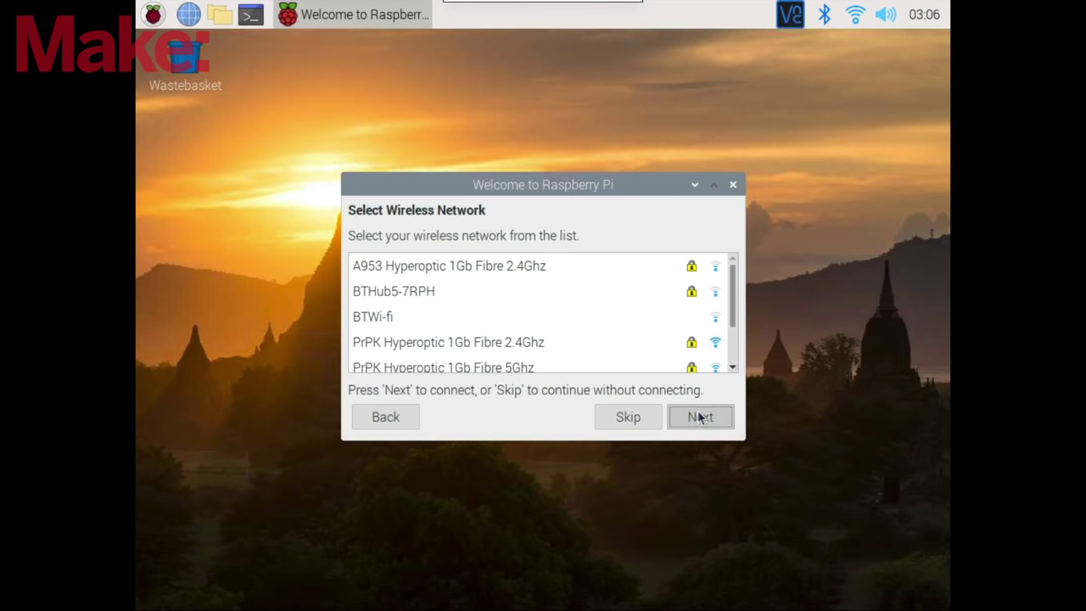
# - Connect to the SKY2C0C5 Wi-Fi network, skip software updates, and choose Later instead of restarting
pyautogui.scroll(-1, 594, 340)
pyautogui.click(671, 363)
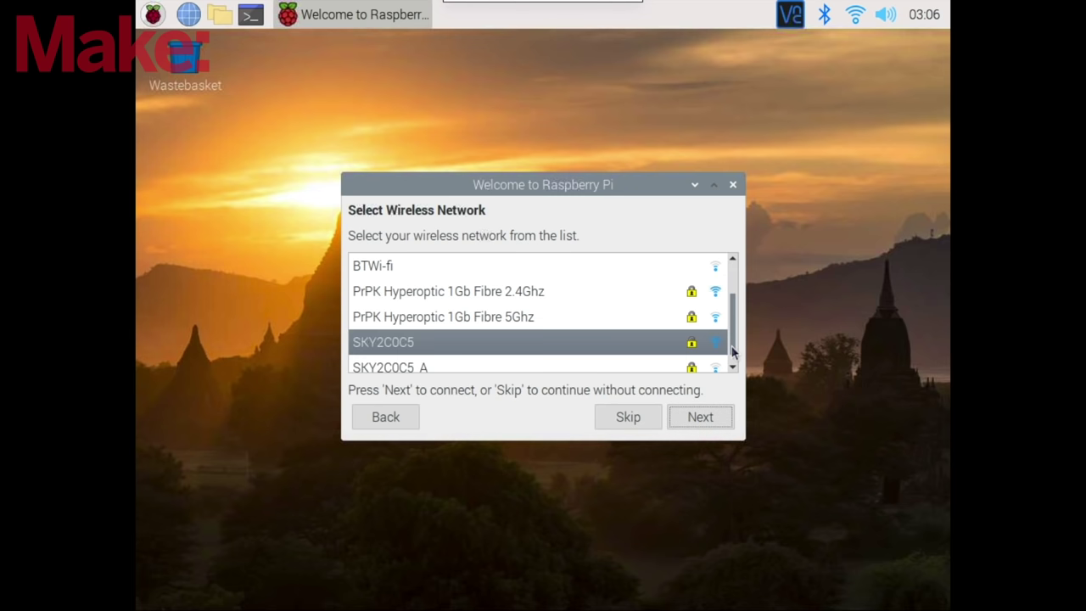
pyautogui.click(695, 416)
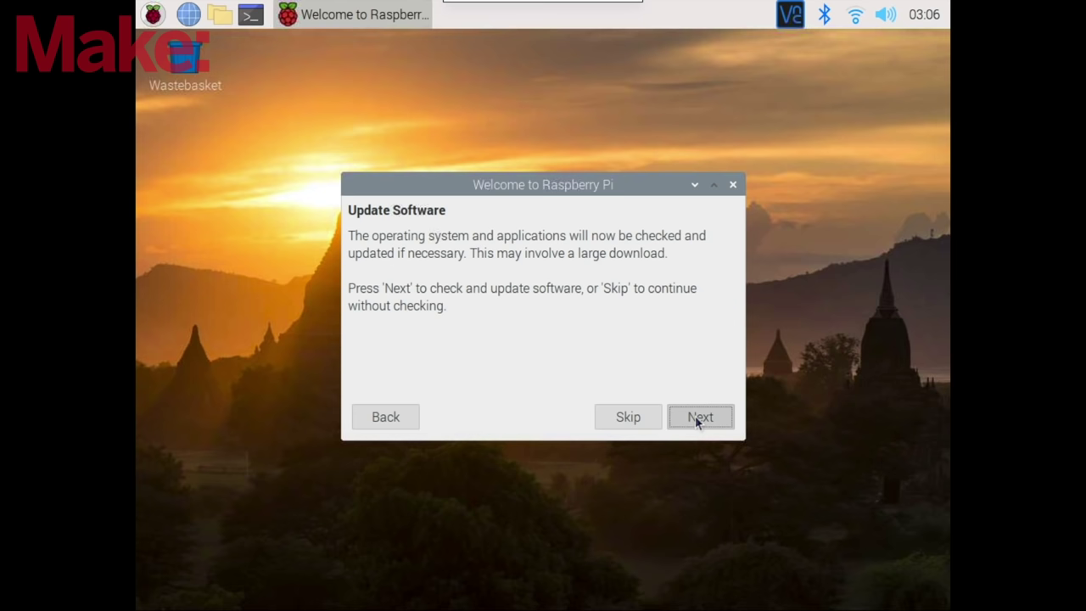
pyautogui.click(649, 415)
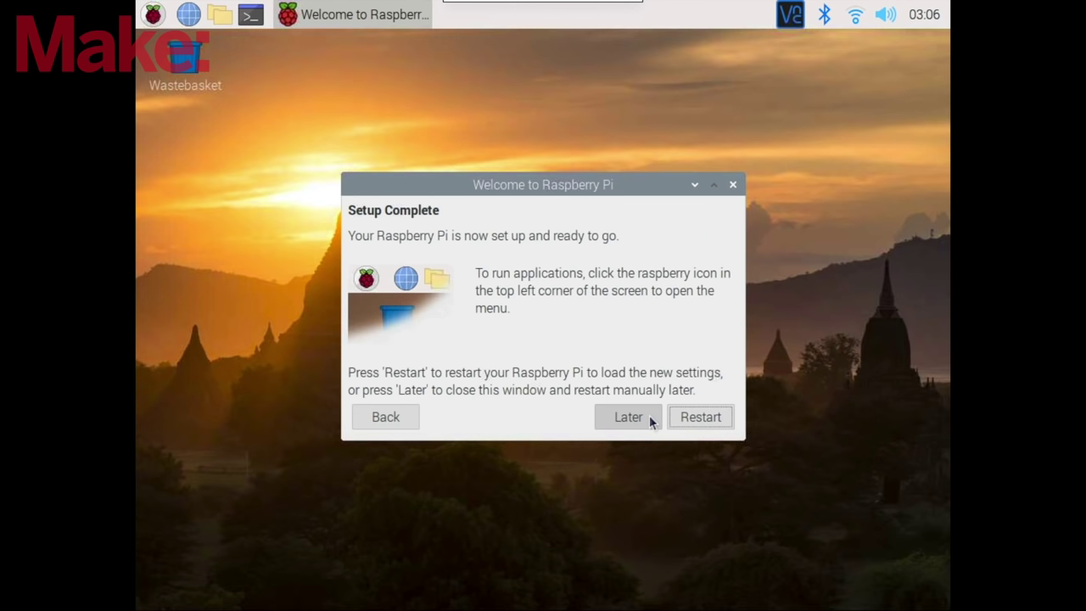
pyautogui.click(650, 415)
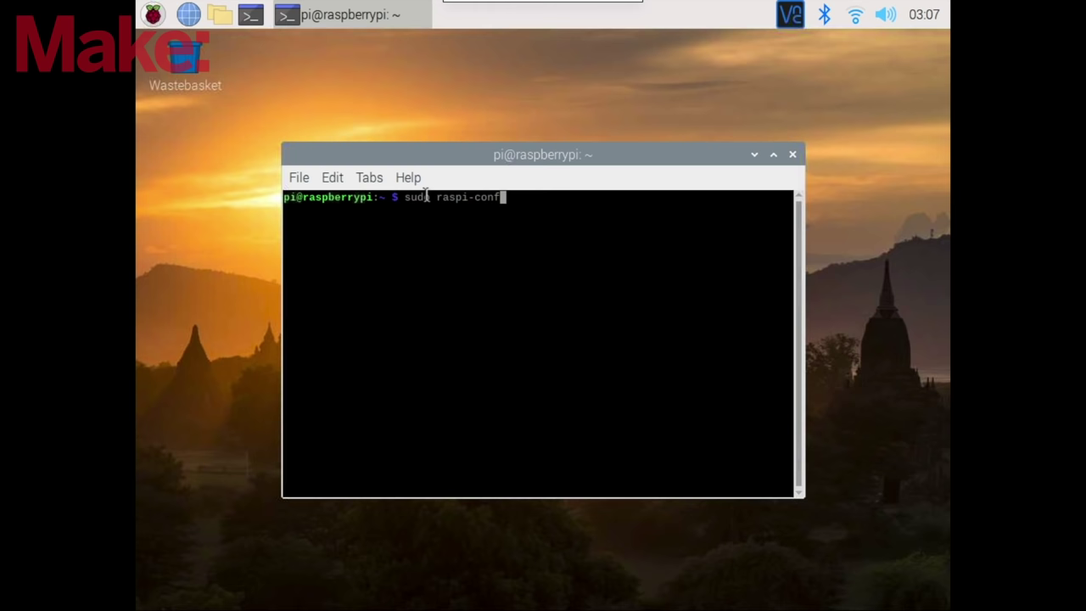
# - Enable the P1 Camera interface under Interfacing Options in raspi-config
pyautogui.press('Down')
pyautogui.press('Down')
pyautogui.press('Down')
pyautogui.press('Down')
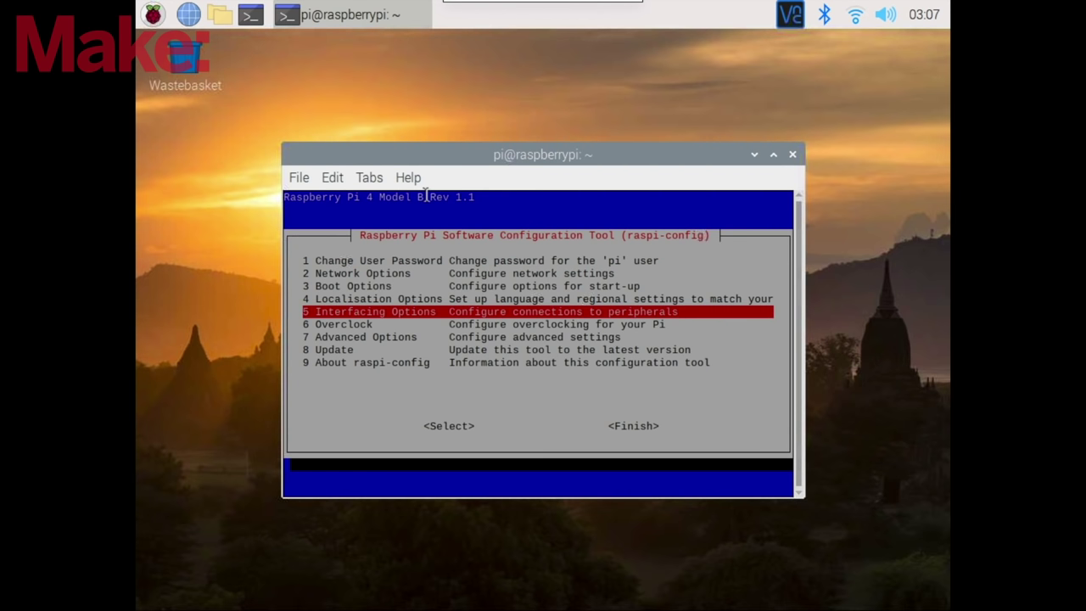
pyautogui.press('Return')
pyautogui.press('Return')
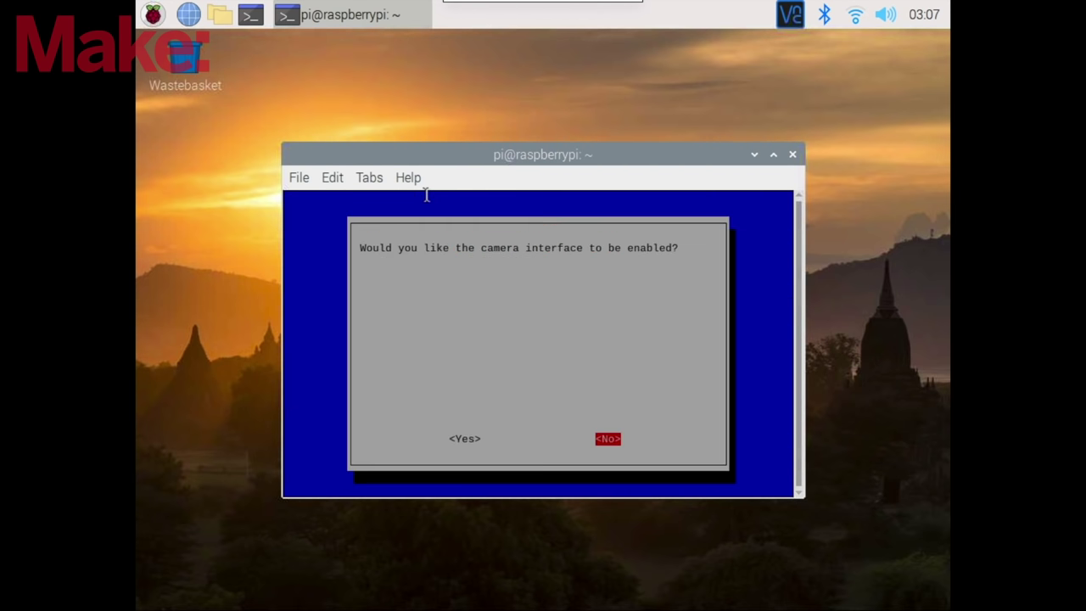
pyautogui.press('Left')
pyautogui.press('Return')
pyautogui.press('Return')
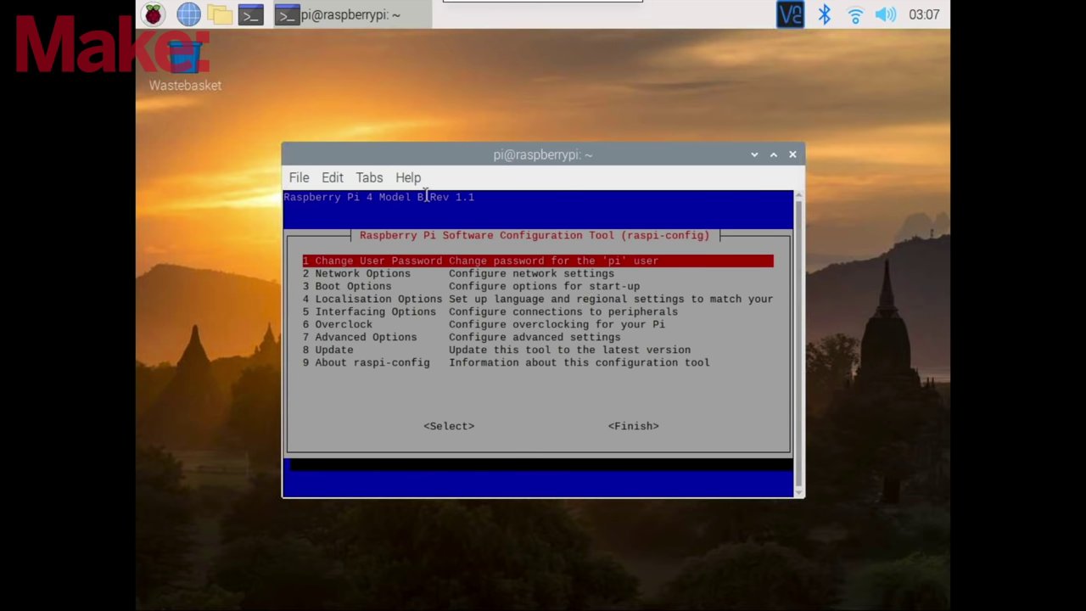
# - Enable the P3 VNC server under Interfacing Options
pyautogui.press('Down')
pyautogui.press('Down')
pyautogui.press('Down')
pyautogui.press('Down')
pyautogui.press('Return')
pyautogui.press('Down')
pyautogui.press('Down')
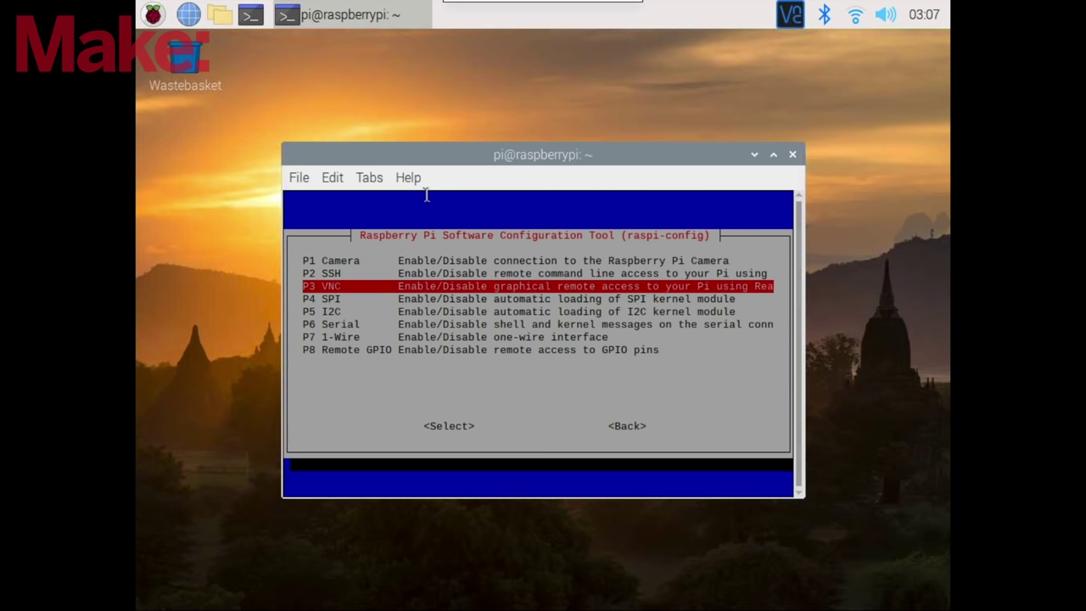
pyautogui.press('Return')
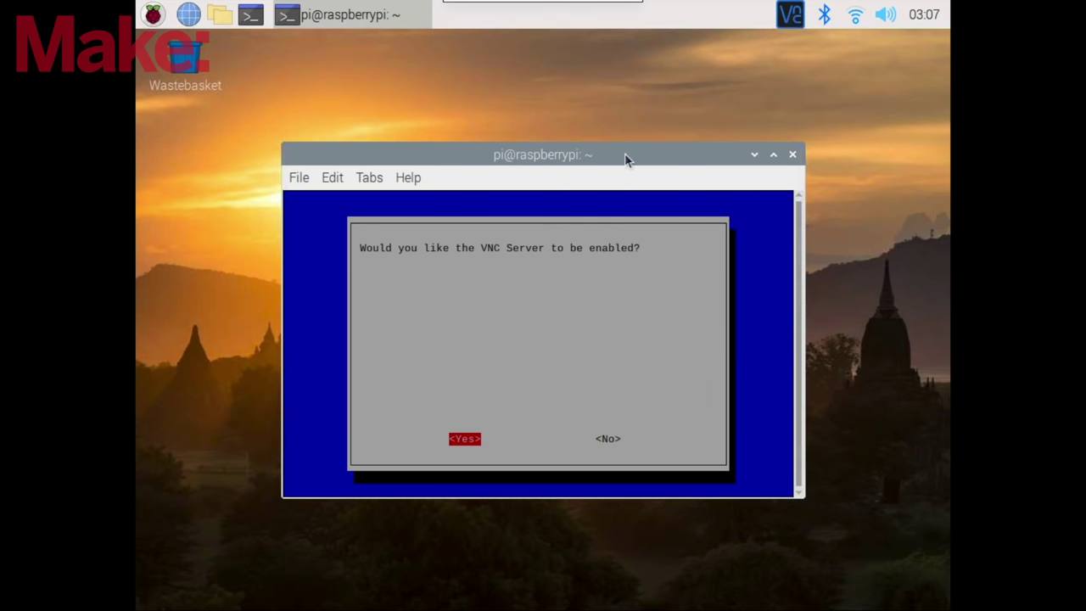
pyautogui.press('Return')
pyautogui.press('Return')
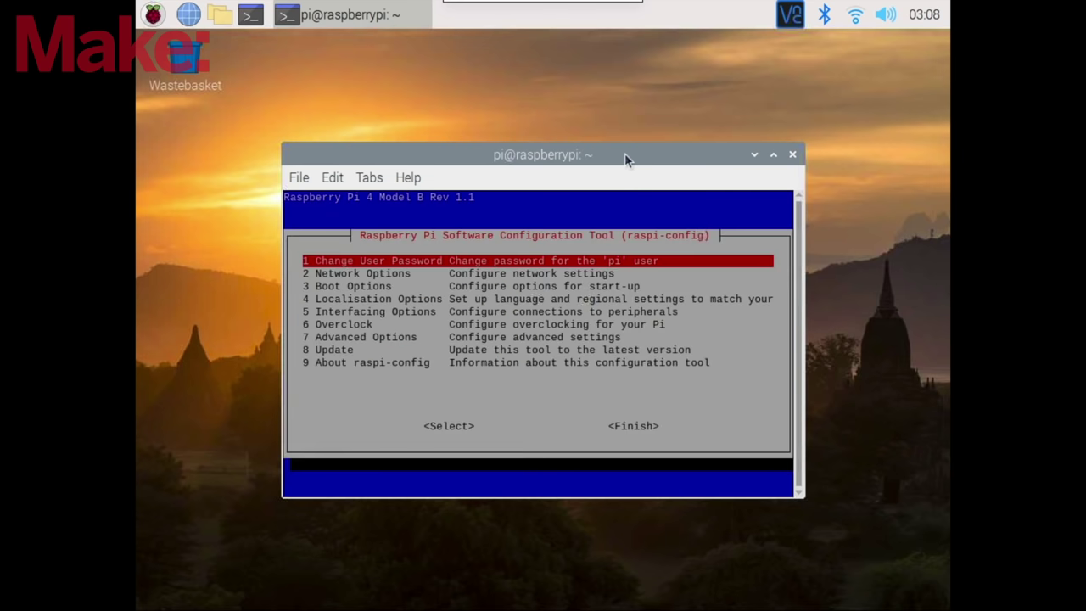
# - Choose Finish to exit raspi-config
pyautogui.moveTo(856, 20)
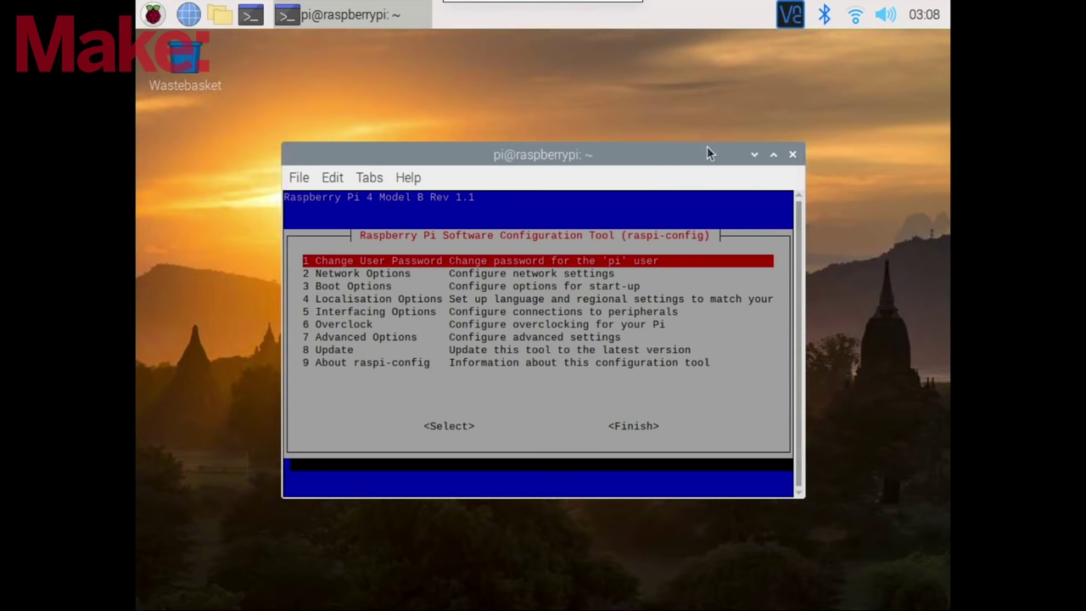
pyautogui.press('Down')
pyautogui.press('Down')
pyautogui.press('Down')
pyautogui.press('Down')
pyautogui.press('Down')
pyautogui.press('Down')
pyautogui.press('Down')
pyautogui.press('Down')
pyautogui.press('Tab')
pyautogui.press('Tab')
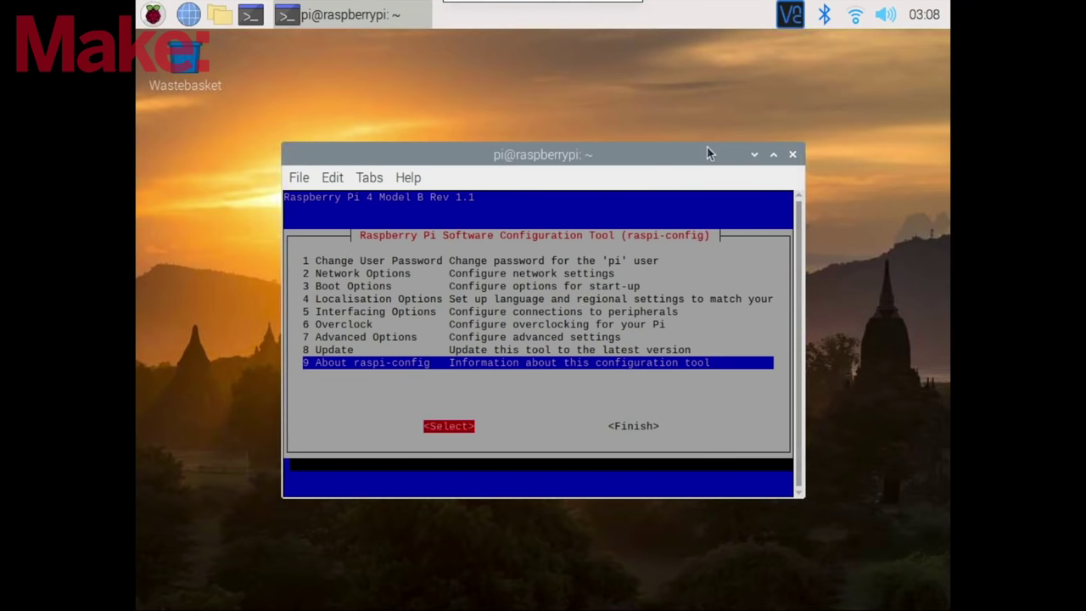
pyautogui.press('Return')
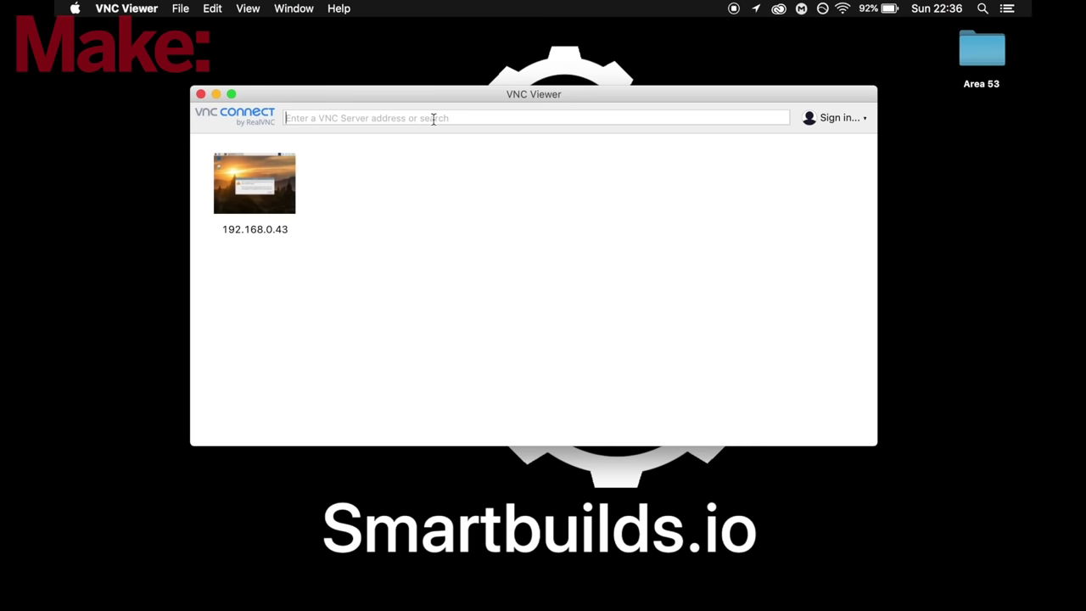
# - Connect VNC Viewer to 192.168.0.43, log in with the Pi's password, and dismiss the SSH warning
pyautogui.write('192.168.0.')
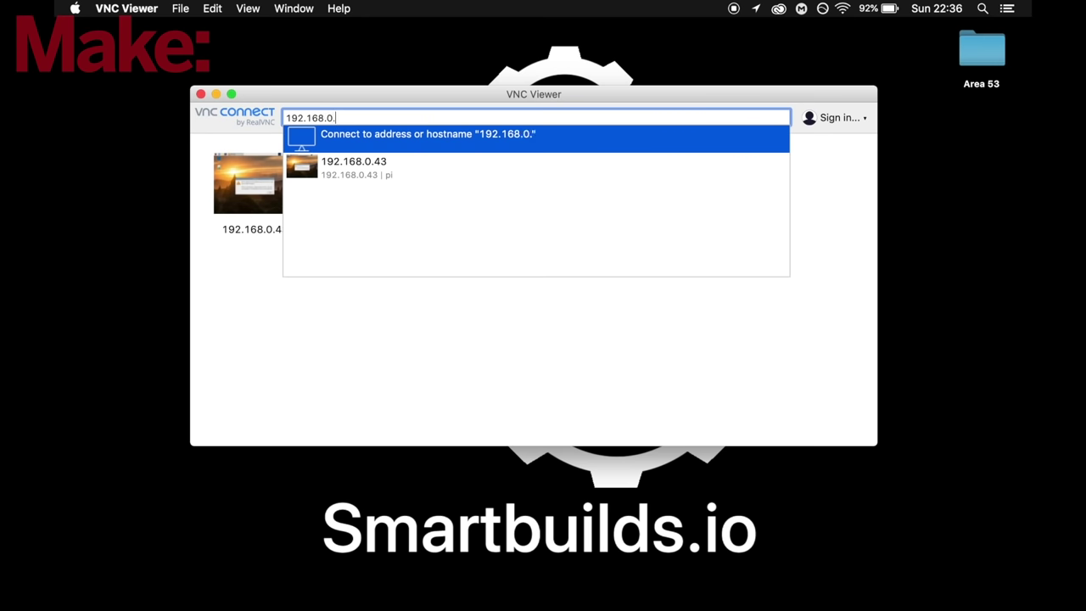
pyautogui.write('43')
pyautogui.press('Return')
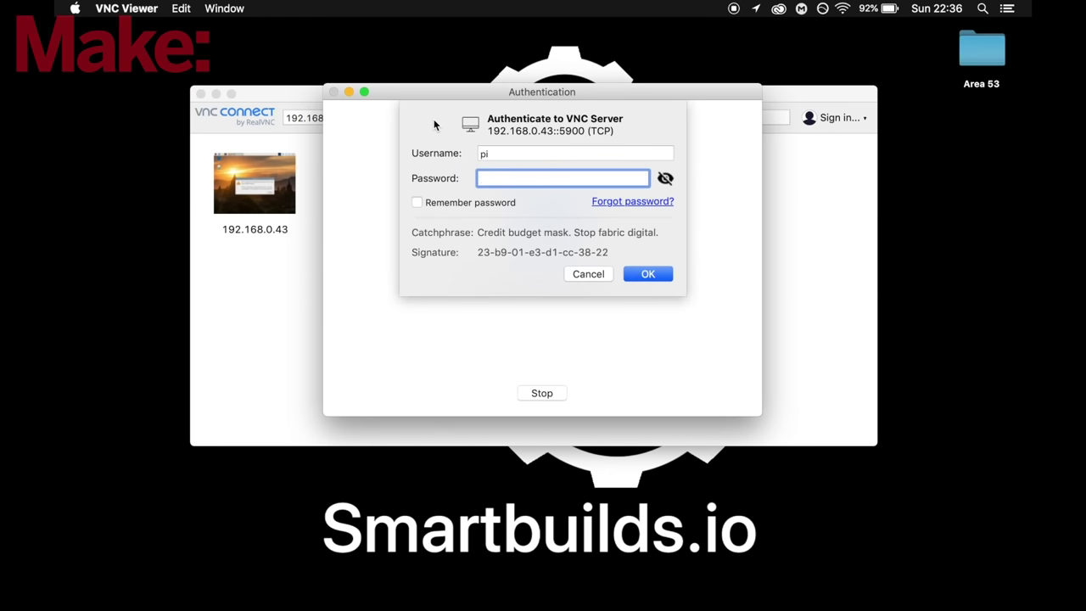
pyautogui.write('raspberry')
pyautogui.press('Return')
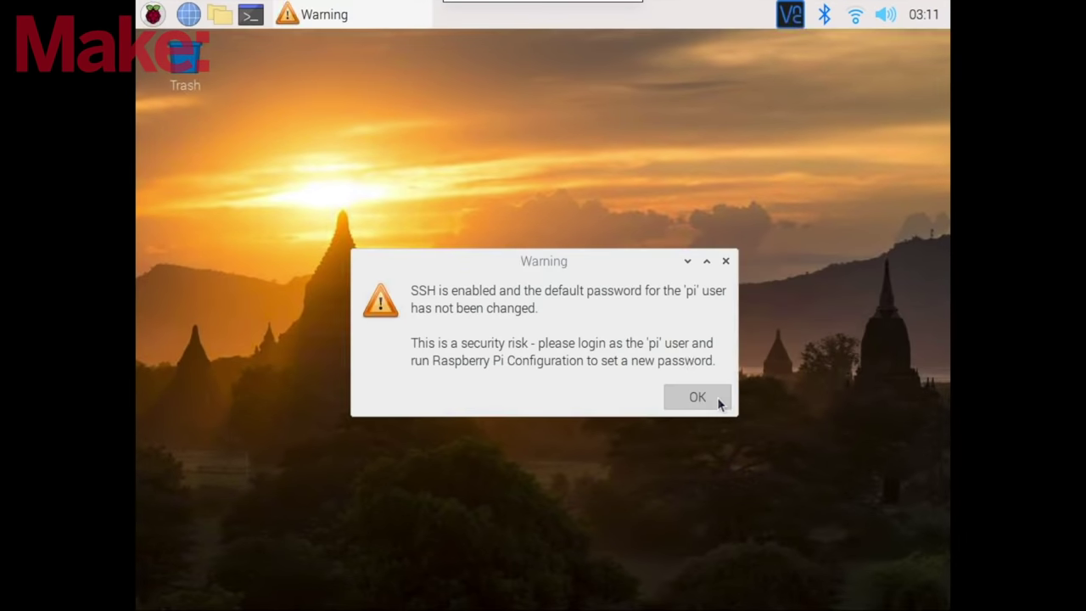
pyautogui.click(718, 399)
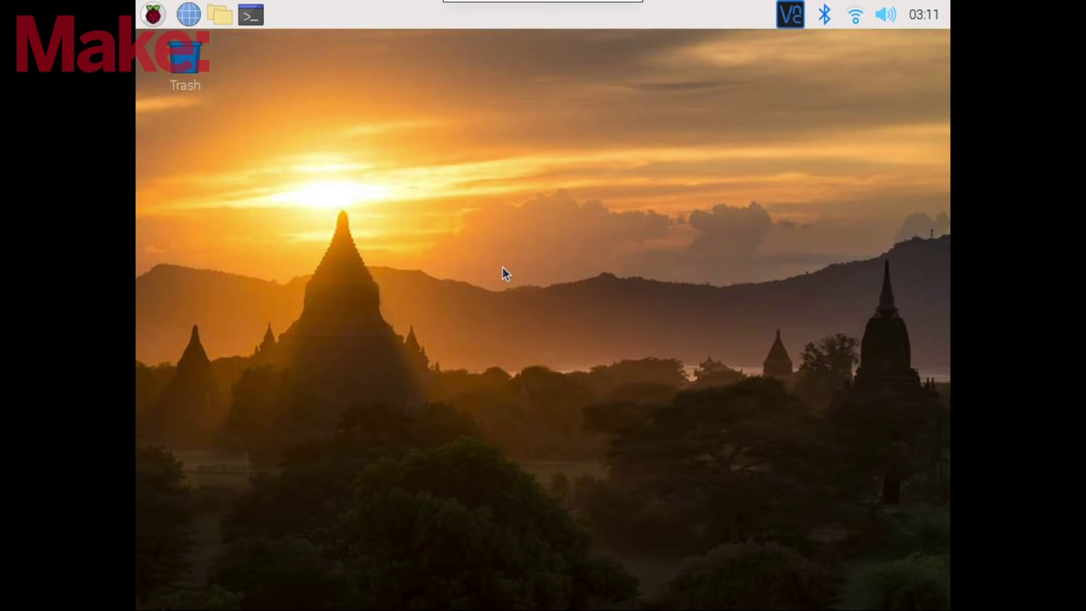
# - Run raspistill -o Desktop/image.jpg in a terminal, view the cactus photo enlarged, then close both windows
pyautogui.click(255, 19)
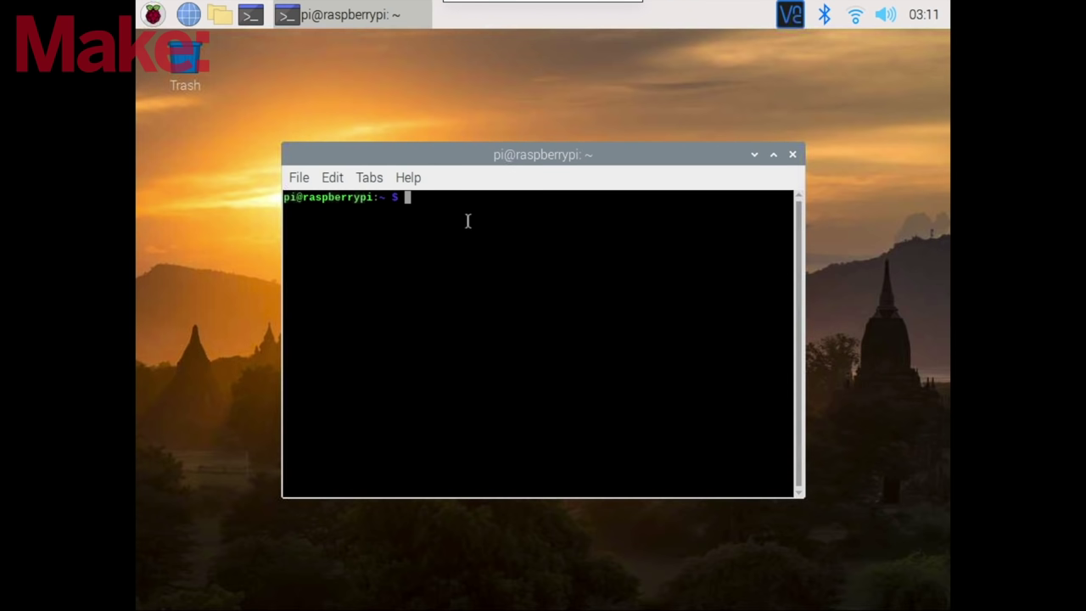
pyautogui.write('raspistill -o Desktop/image.jpg')
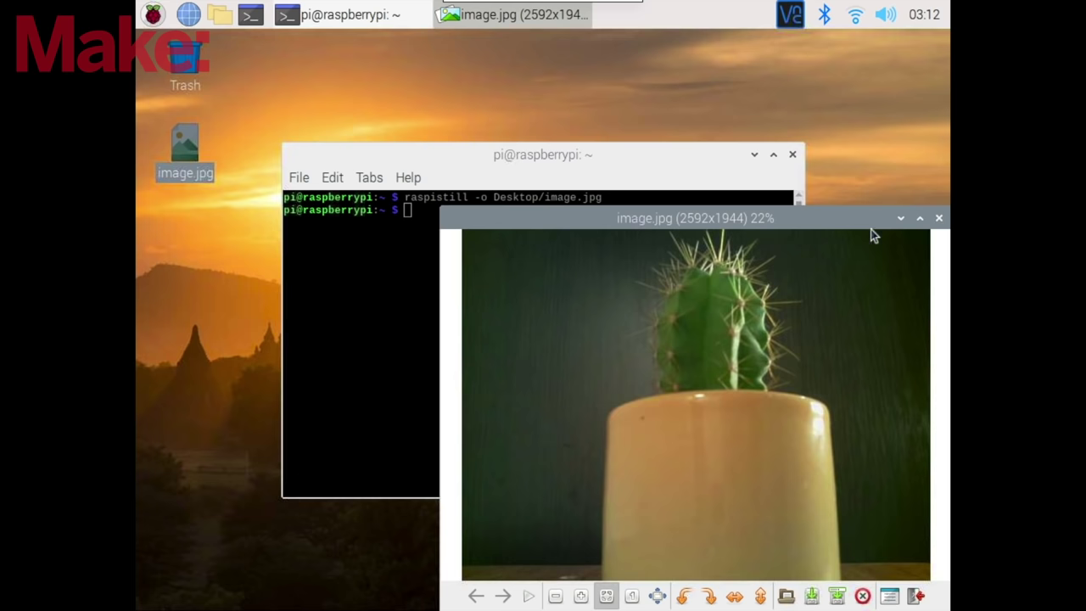
pyautogui.click(921, 219)
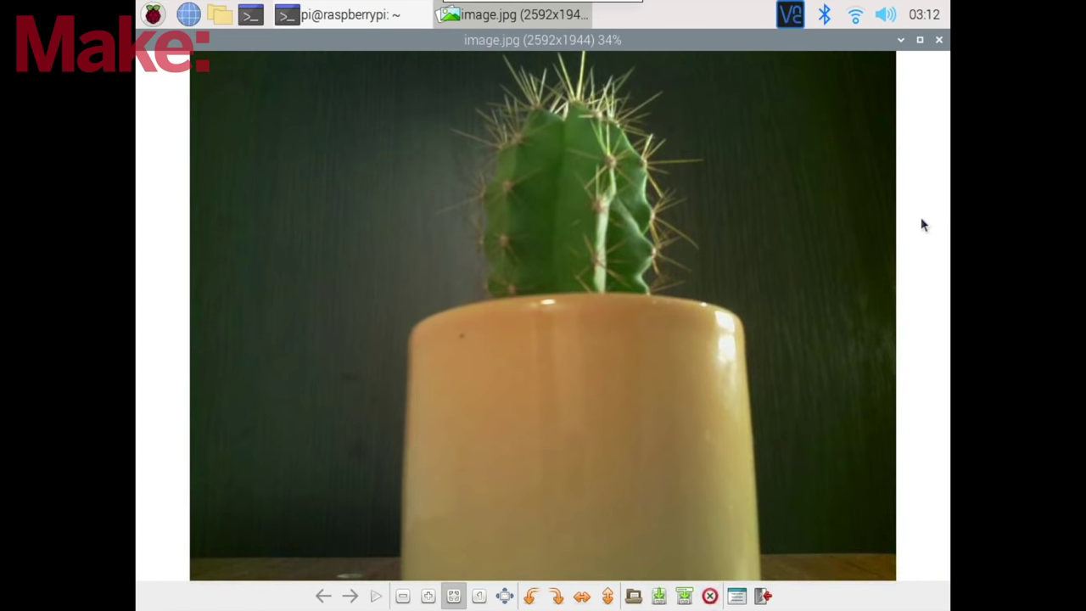
pyautogui.click(940, 40)
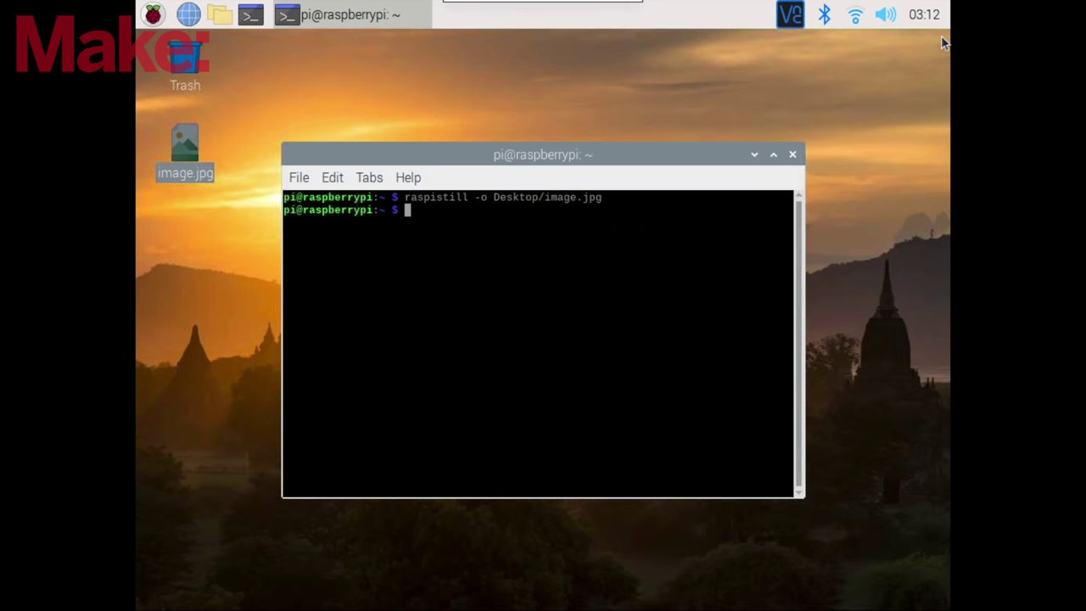
pyautogui.click(793, 154)
# - Open Chromium on the pi-camera-stream-flask README, accept cookies, scroll to Library dependencies, and half-size the window
pyautogui.click(651, 151)
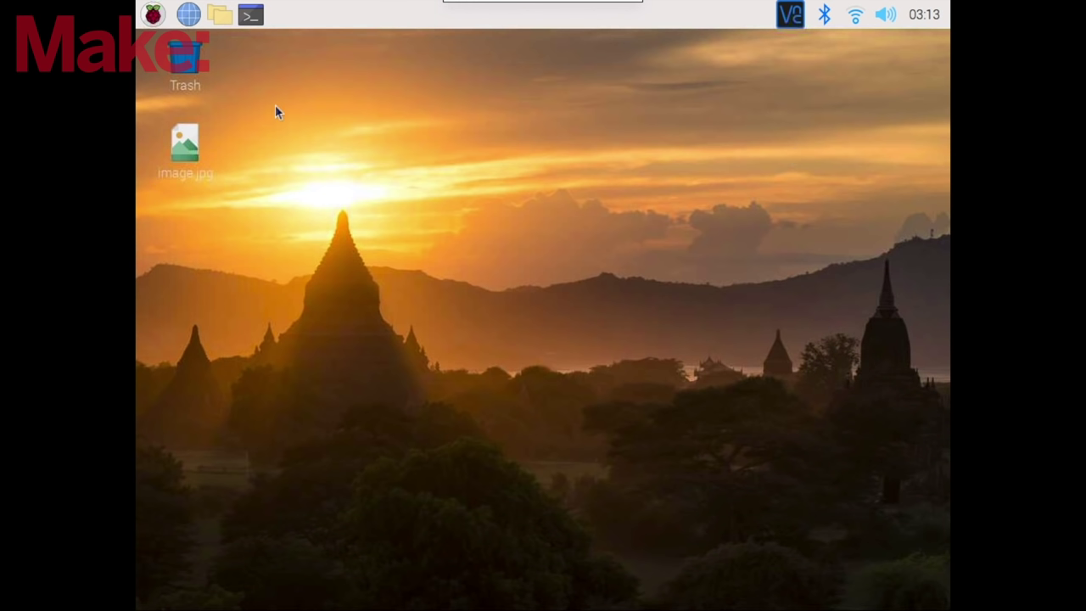
pyautogui.click(190, 15)
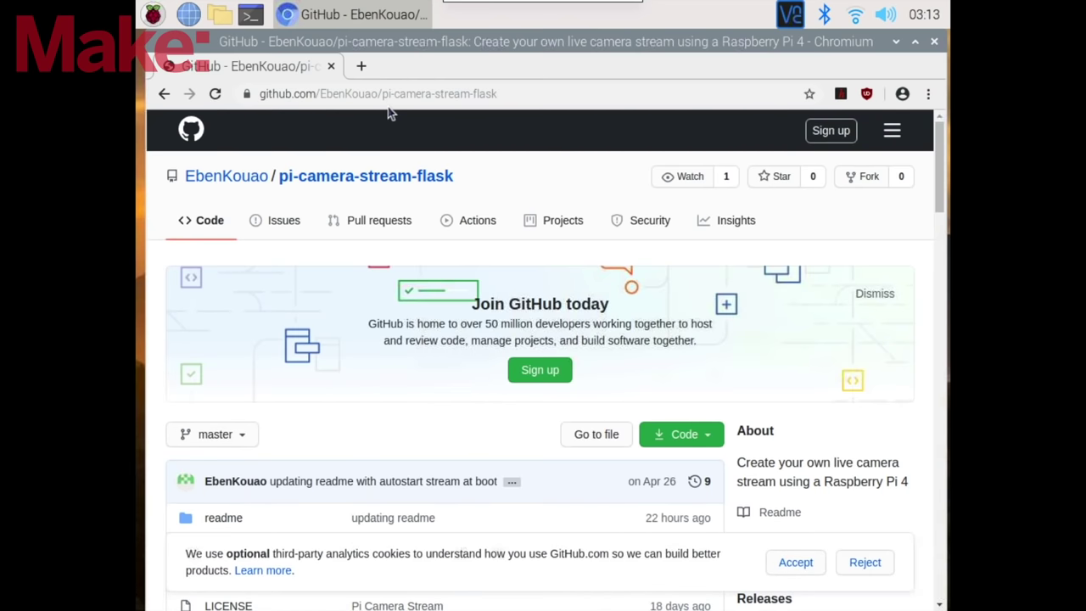
pyautogui.click(796, 562)
pyautogui.moveTo(942, 203); pyautogui.dragTo(930, 437)
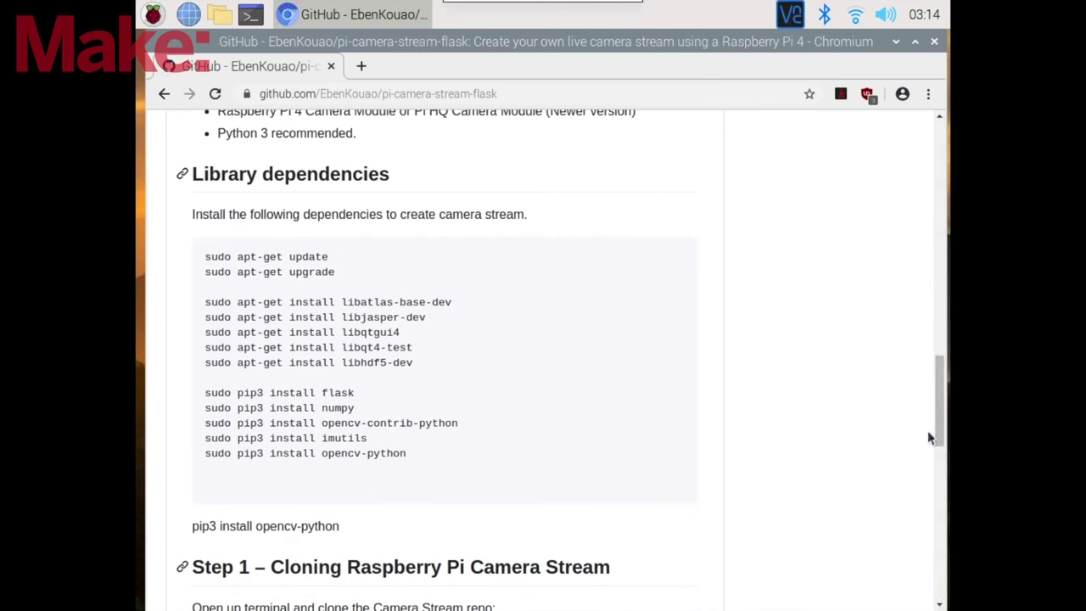
pyautogui.click(913, 42)
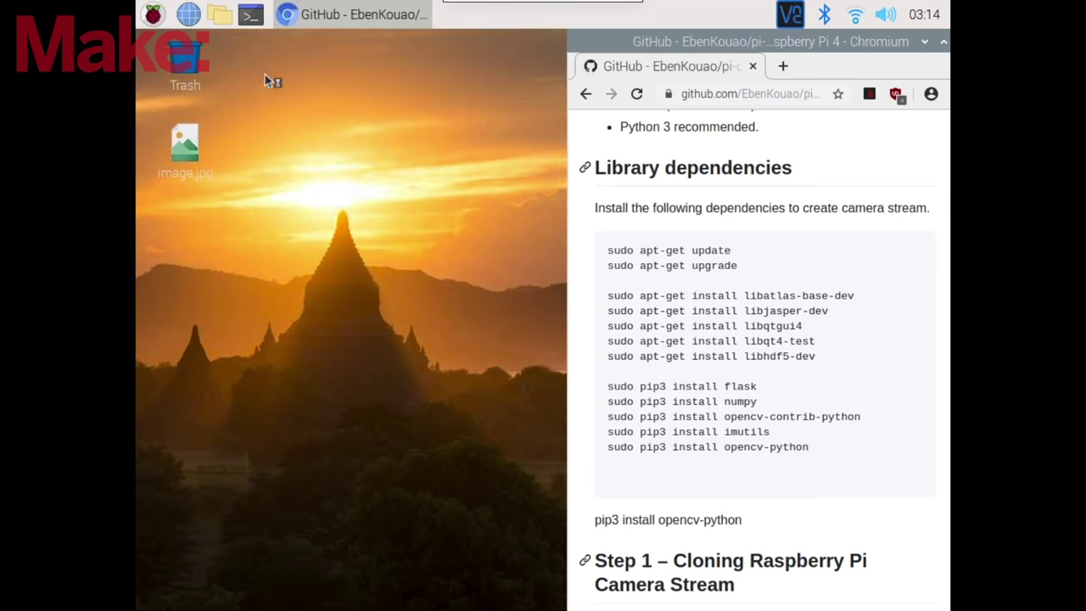
pyautogui.click(251, 15)
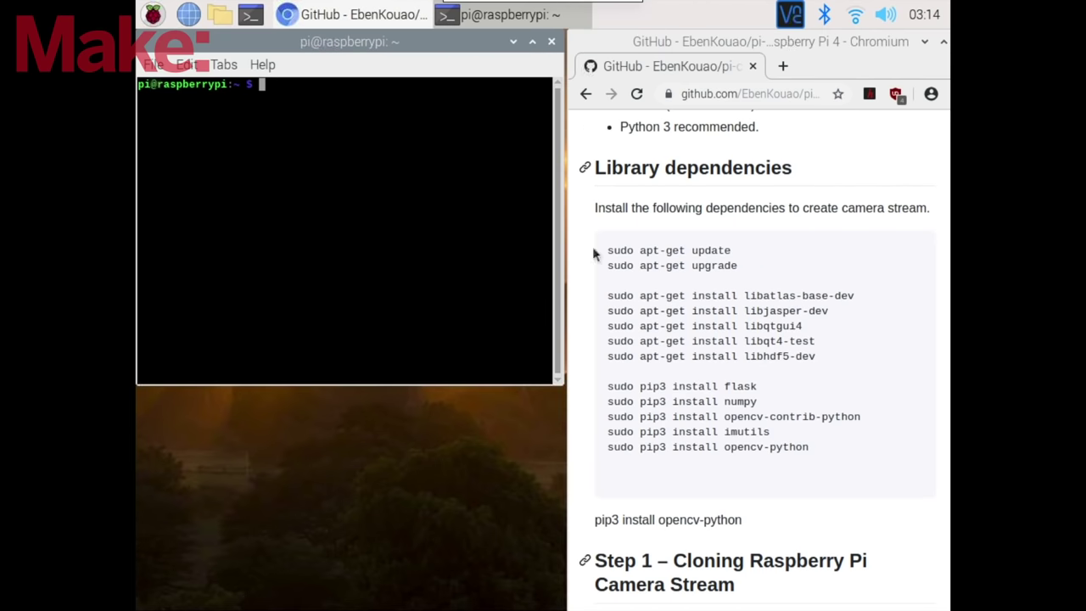
# - Copy the README's sudo apt-get update command into the terminal and run it
pyautogui.tripleClick(626, 253)
pyautogui.rightClick(626, 251)
pyautogui.click(636, 263)
pyautogui.click(384, 94)
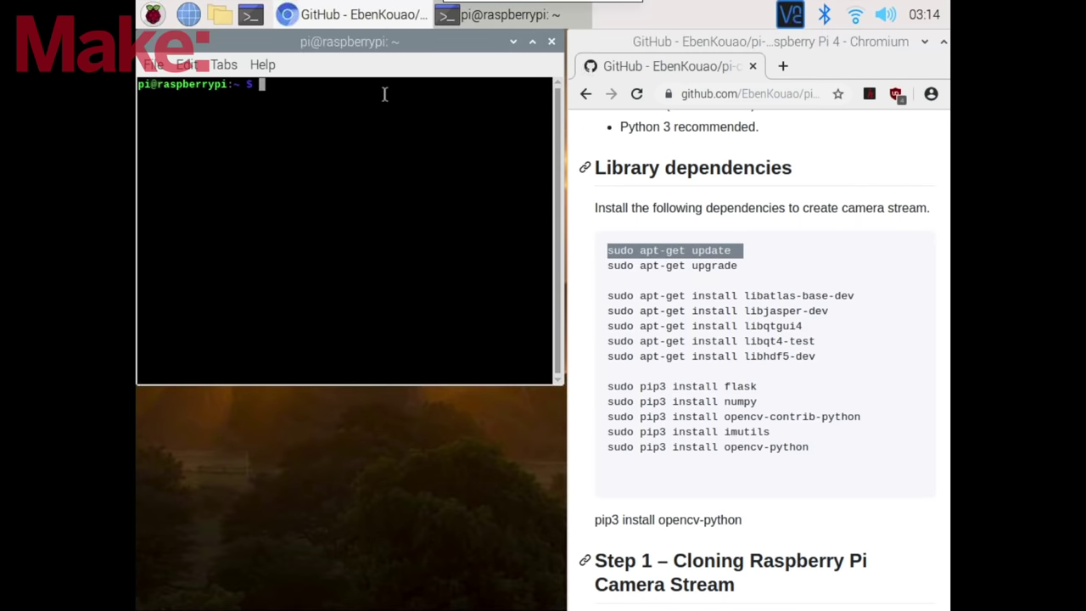
pyautogui.hotkey('ctrl', 'shift', 'v')
pyautogui.press('Return')
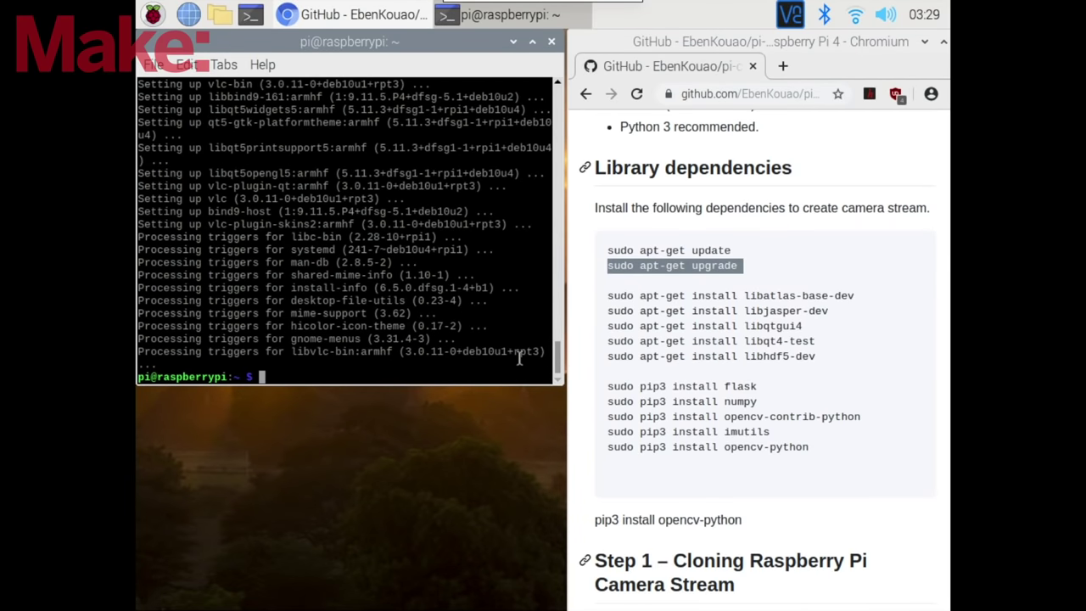
# - Install libatlas-base-dev with apt-get, answering Y to continue
pyautogui.moveTo(608, 296); pyautogui.dragTo(855, 295)
pyautogui.rightClick(855, 297)
pyautogui.click(510, 308)
pyautogui.hotkey('ctrl', 'shift', 'v')
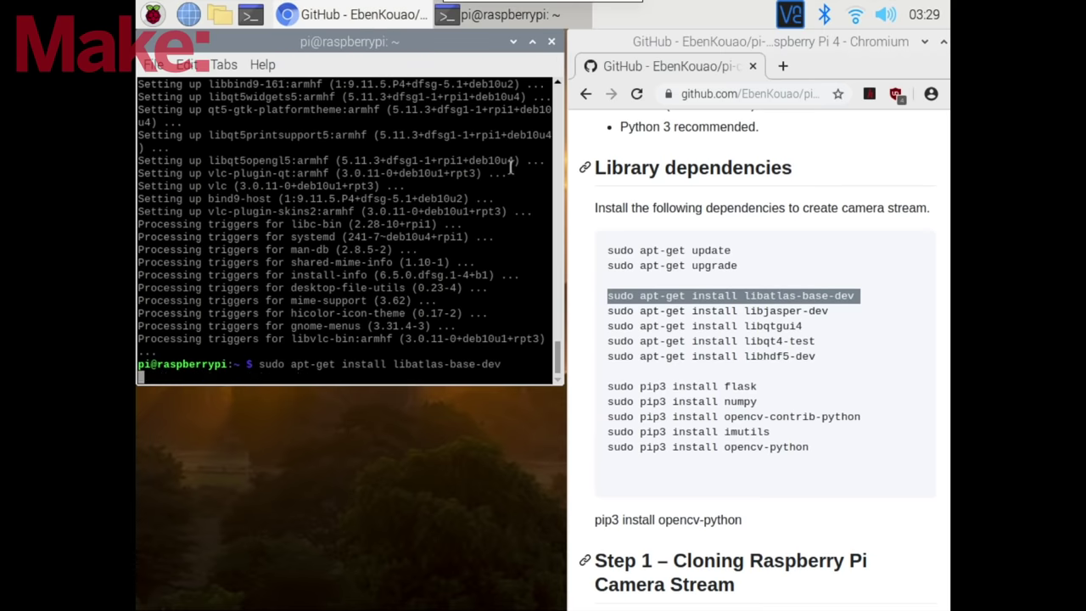
pyautogui.press('Return')
pyautogui.write('Y')
pyautogui.press('Return')
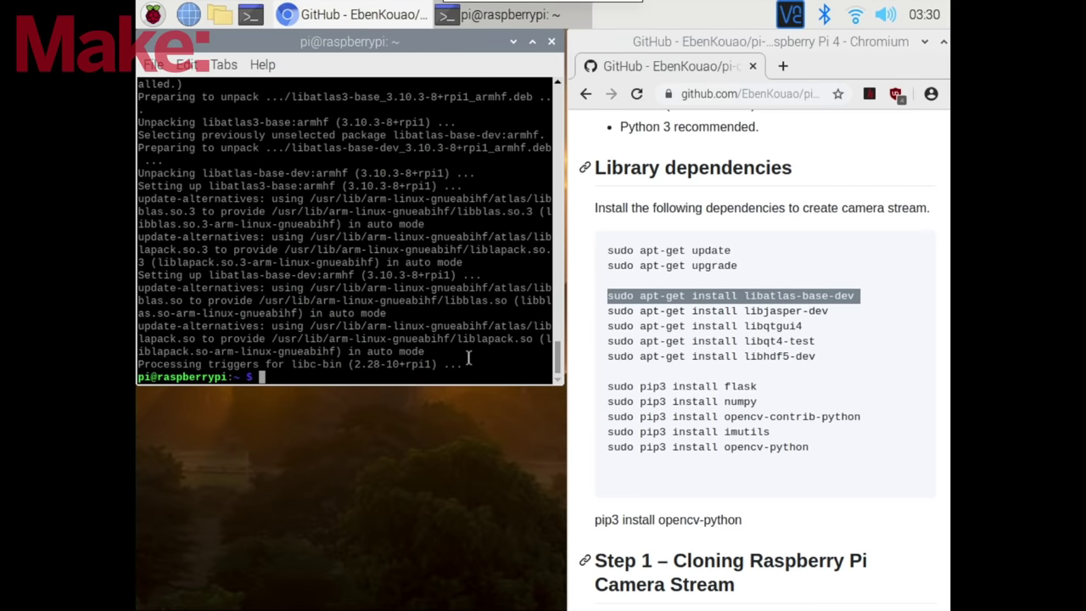
# - Install libjasper-dev with apt-get, answering Y to continue
pyautogui.moveTo(608, 311); pyautogui.dragTo(834, 311)
pyautogui.hotkey('ctrl', 'c')
pyautogui.click(501, 174)
pyautogui.hotkey('ctrl', 'shift', 'v')
pyautogui.press('Return')
pyautogui.write('Y')
pyautogui.press('Return')
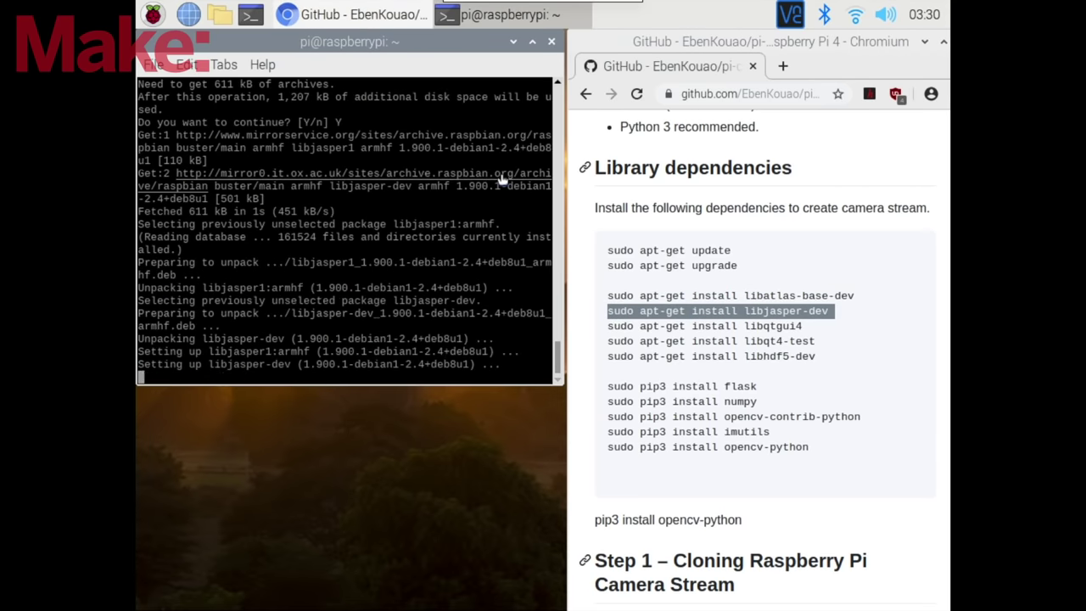
# - Install libqtgui4 and libqt4-test from the README's apt-get commands
pyautogui.moveTo(608, 326); pyautogui.dragTo(802, 326)
pyautogui.hotkey('ctrl', 'c')
pyautogui.hotkey('alt', 'Tab')
pyautogui.hotkey('ctrl', 'shift', 'v')
pyautogui.press('Return')
pyautogui.write('Y')
pyautogui.press('Return')
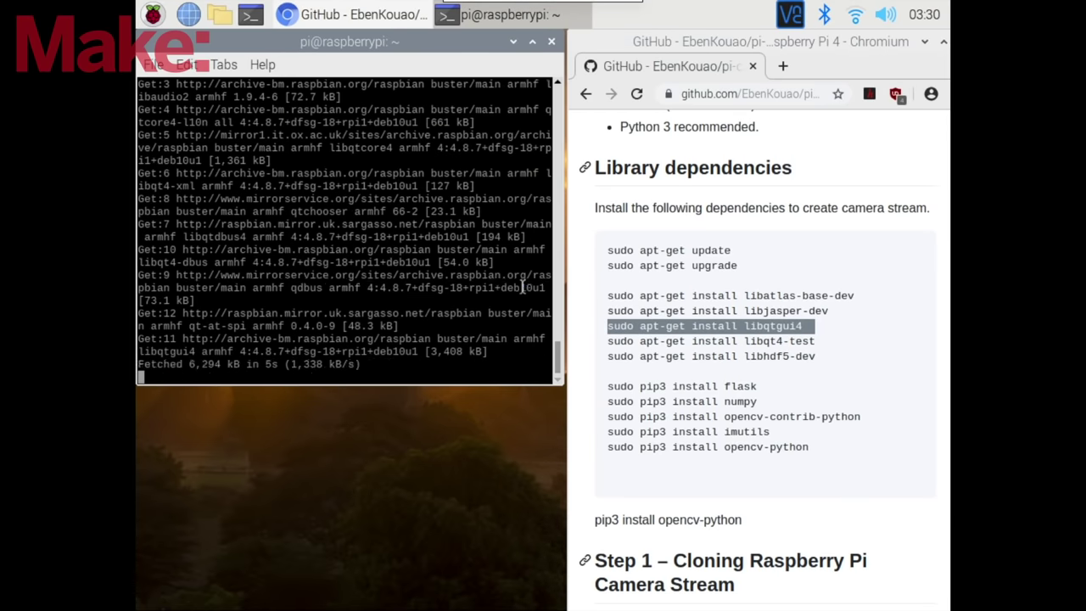
pyautogui.moveTo(607, 341); pyautogui.dragTo(821, 342)
pyautogui.hotkey('ctrl', 'c')
pyautogui.rightClick(528, 333)
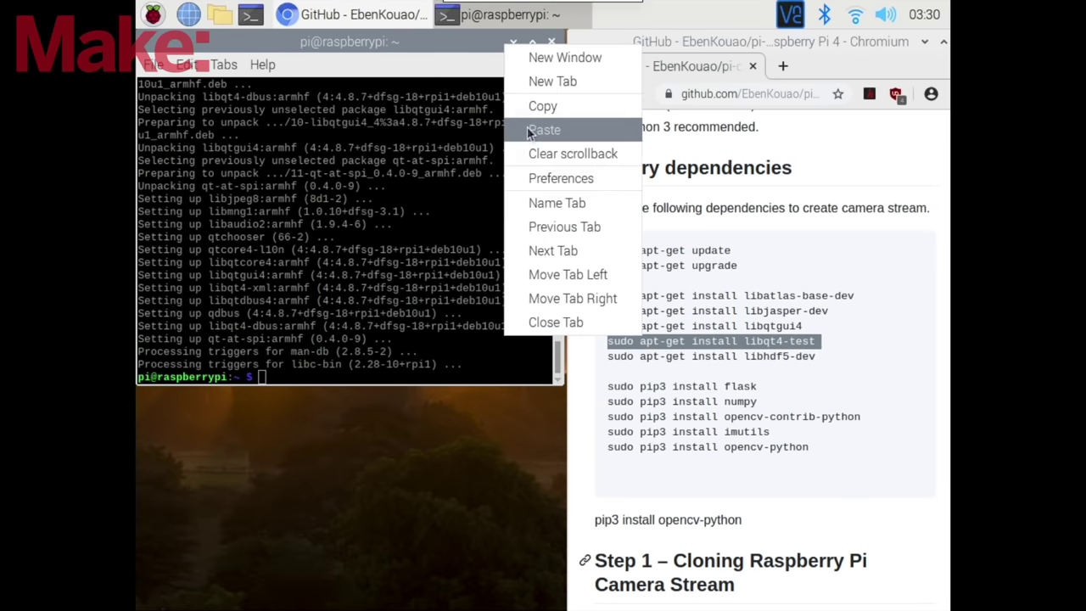
pyautogui.click(560, 129)
pyautogui.press('Return')
# - Install libhdf5-dev with apt-get, answering Y to continue
pyautogui.moveTo(608, 356); pyautogui.dragTo(822, 356)
pyautogui.hotkey('ctrl', 'c')
pyautogui.rightClick(528, 348)
pyautogui.click(548, 149)
pyautogui.press('Return')
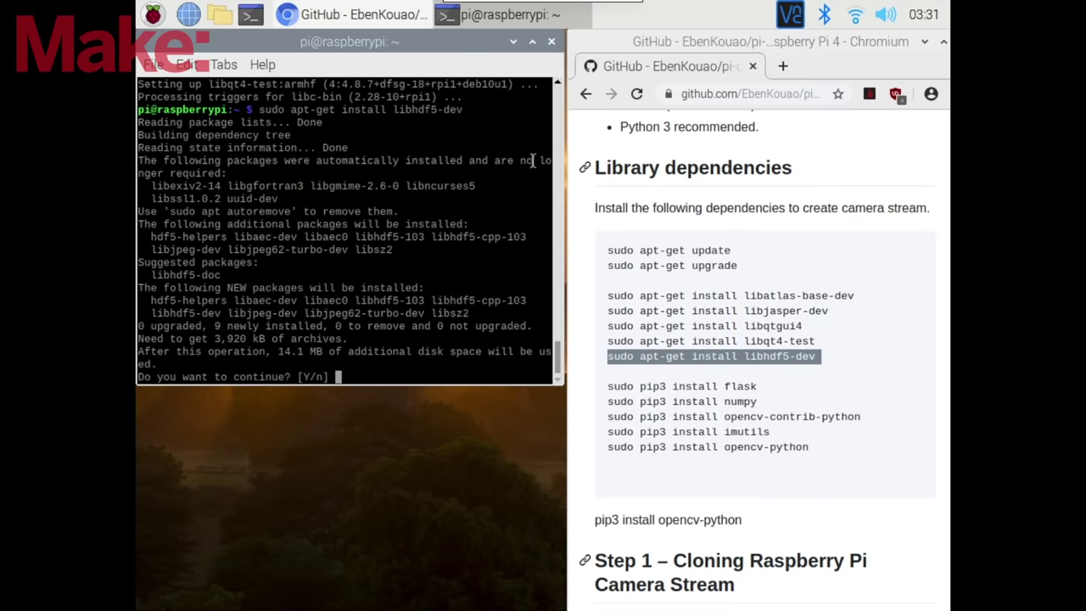
pyautogui.write('Y')
pyautogui.press('Return')
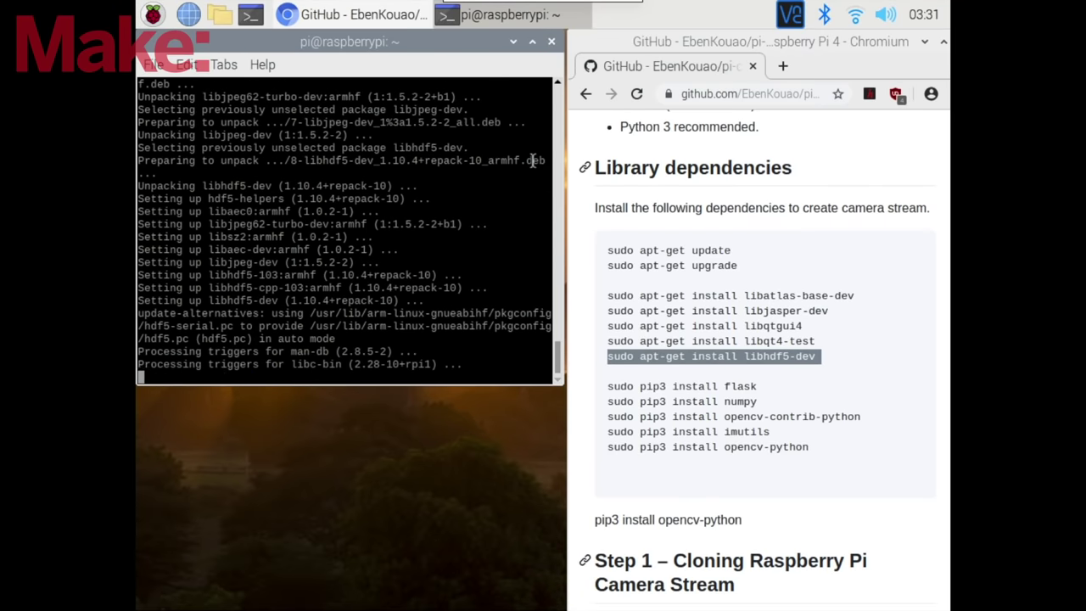
# - Install flask and numpy with the README's pip3 install commands
pyautogui.moveTo(607, 386); pyautogui.dragTo(764, 386)
pyautogui.hotkey('ctrl', 'c')
pyautogui.rightClick(459, 338)
pyautogui.click(490, 136)
pyautogui.press('Return')
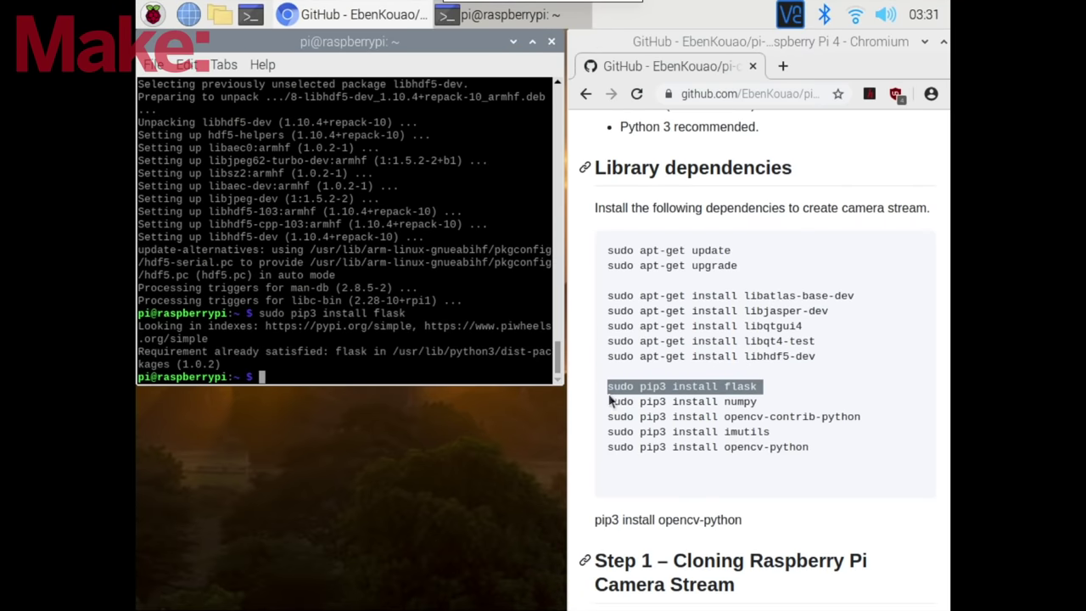
pyautogui.moveTo(608, 401); pyautogui.dragTo(764, 401)
pyautogui.hotkey('ctrl', 'c')
pyautogui.rightClick(495, 351)
pyautogui.click(528, 146)
pyautogui.press('Return')
# - Install opencv-contrib-python and imutils with pip3
pyautogui.moveTo(607, 417); pyautogui.dragTo(862, 417)
pyautogui.hotkey('ctrl', 'c')
pyautogui.rightClick(488, 348)
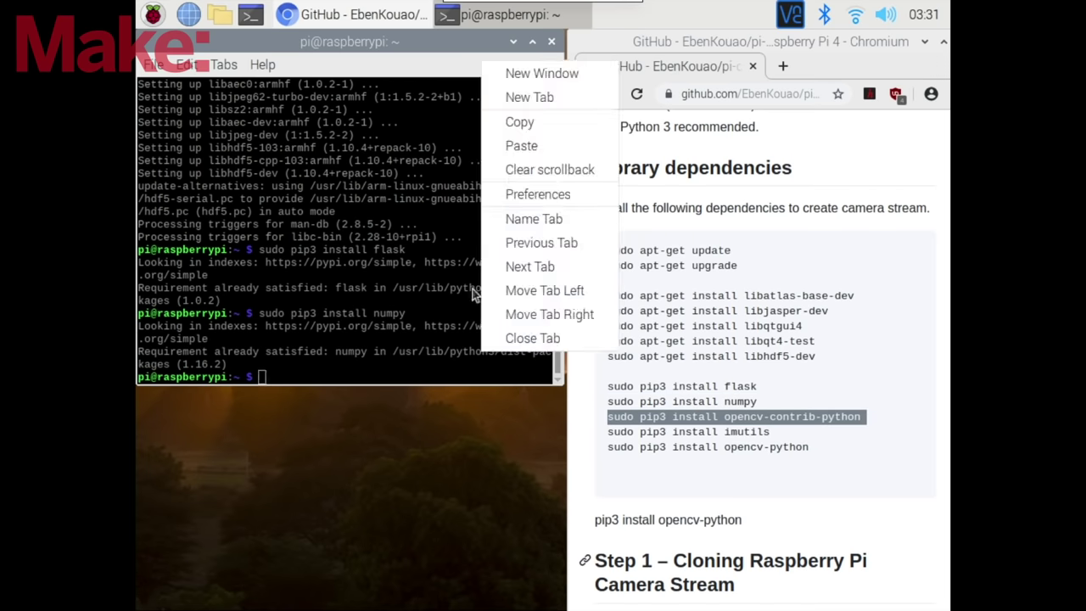
pyautogui.click(518, 146)
pyautogui.press('Return')
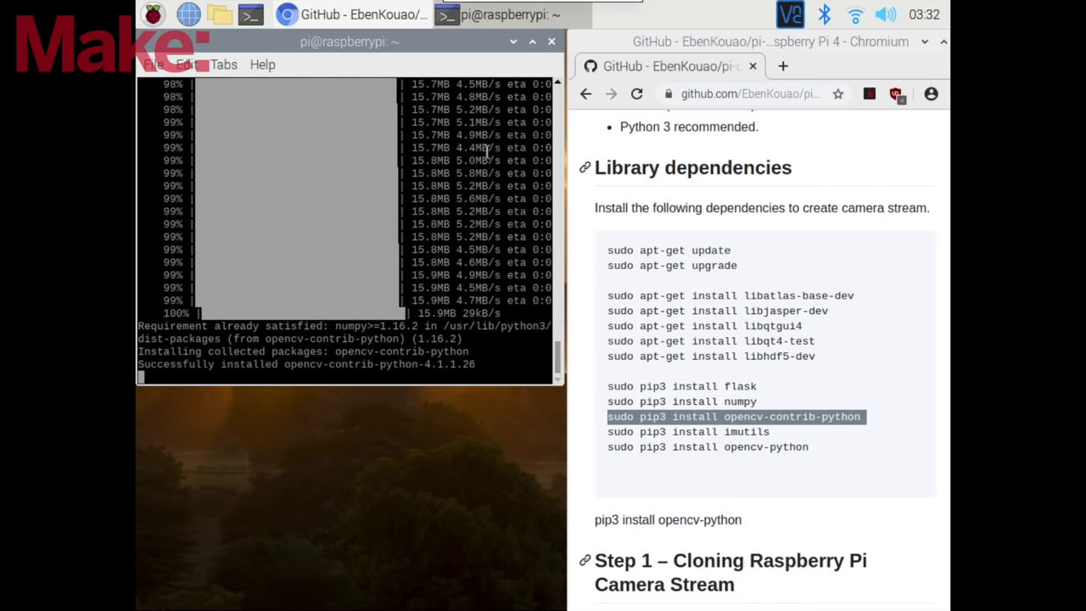
pyautogui.moveTo(608, 432); pyautogui.dragTo(770, 432)
pyautogui.hotkey('ctrl', 'c')
pyautogui.rightClick(498, 339)
pyautogui.click(512, 136)
pyautogui.press('Return')
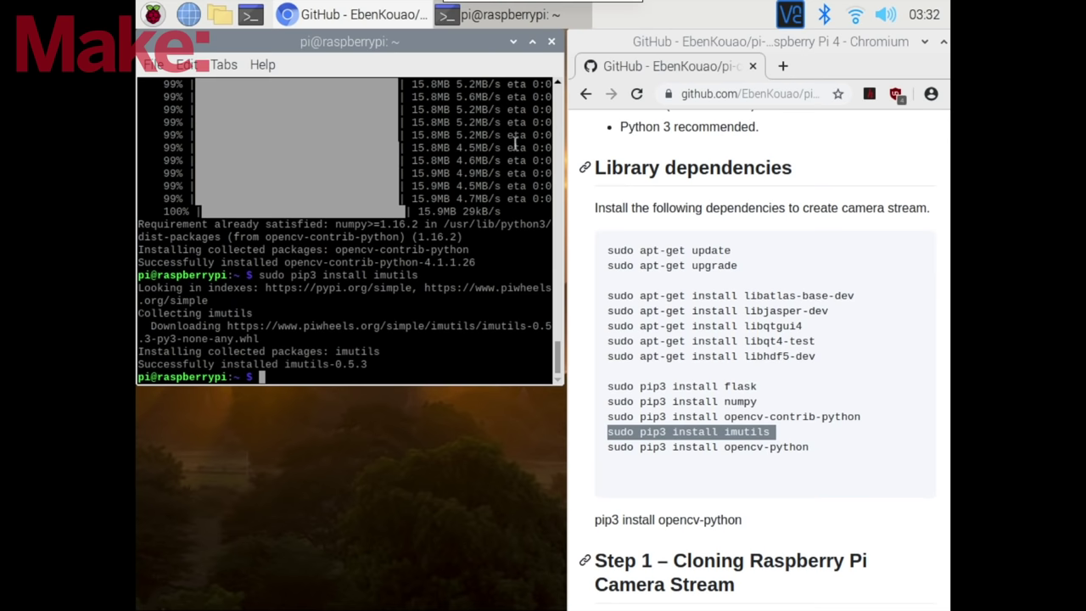
# - Install opencv-python with pip3, then scroll further down the README
pyautogui.moveTo(608, 447); pyautogui.dragTo(813, 448)
pyautogui.hotkey('ctrl', 'c')
pyautogui.rightClick(490, 356)
pyautogui.click(518, 147)
pyautogui.press('Return')
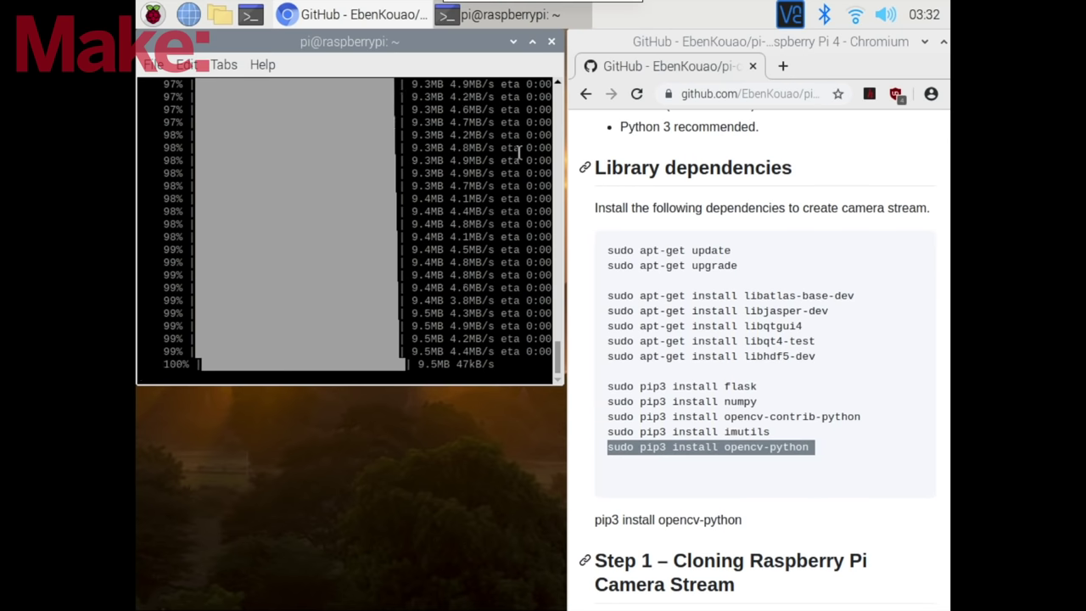
pyautogui.click(857, 331)
pyautogui.scroll(-3, 892, 305)
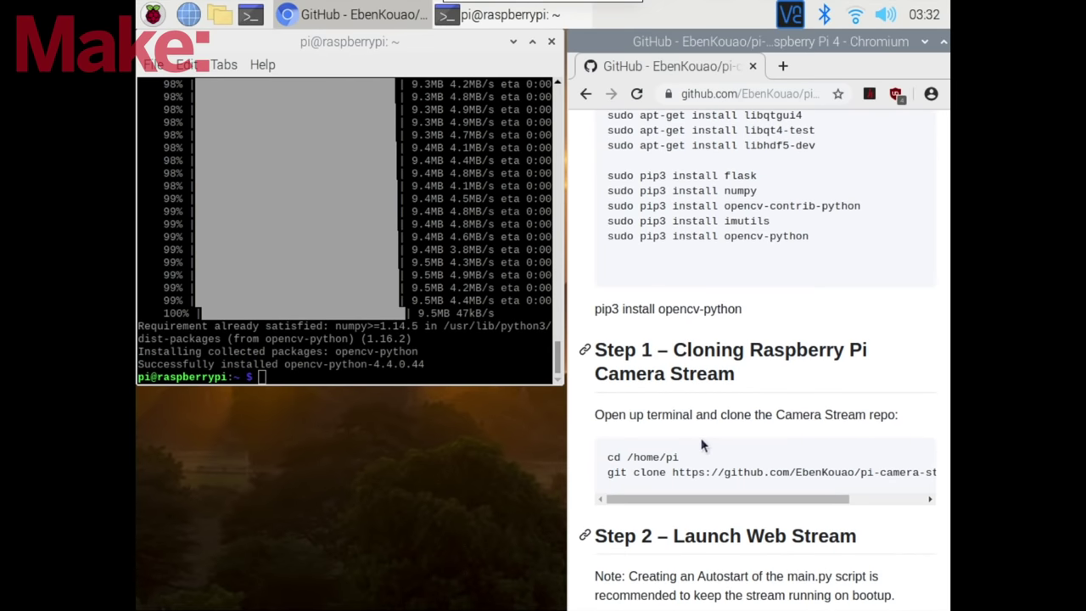
pyautogui.click(220, 15)
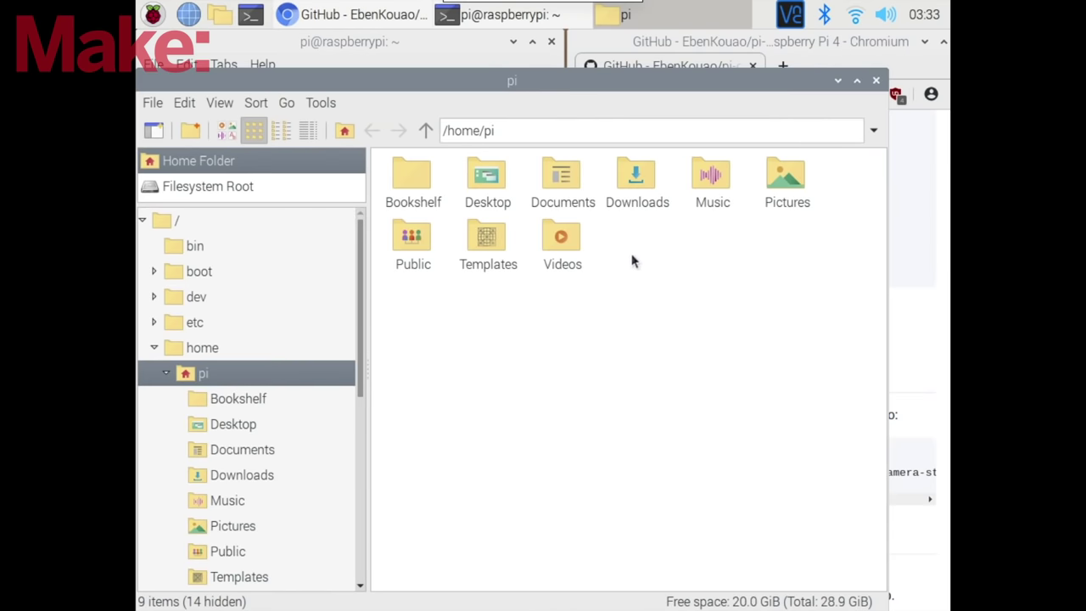
# - Close the file manager, open a second terminal, and list the home folder with ls
pyautogui.click(876, 80)
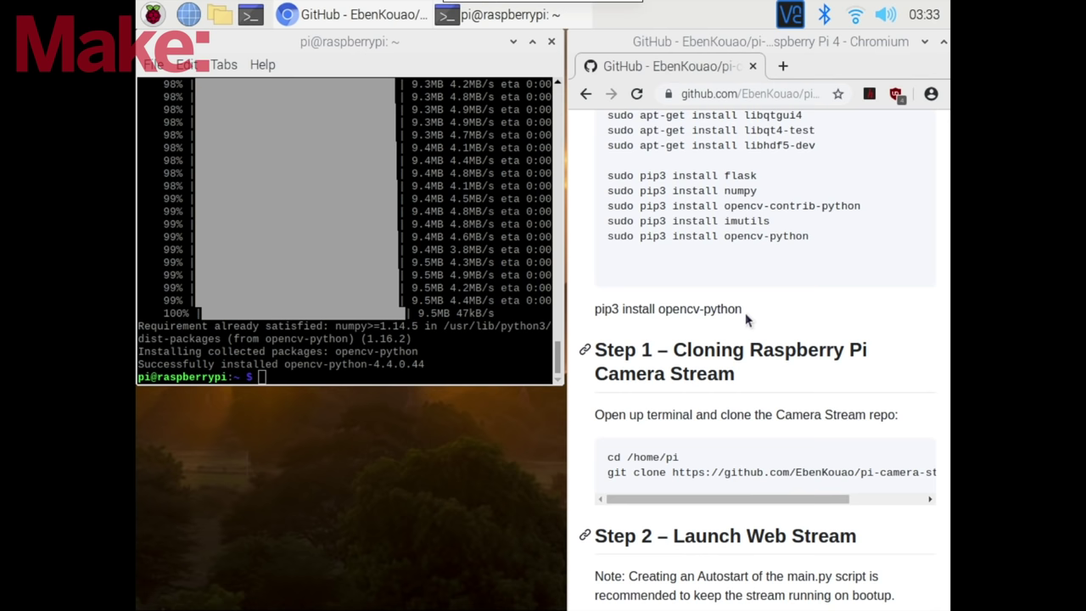
pyautogui.click(251, 15)
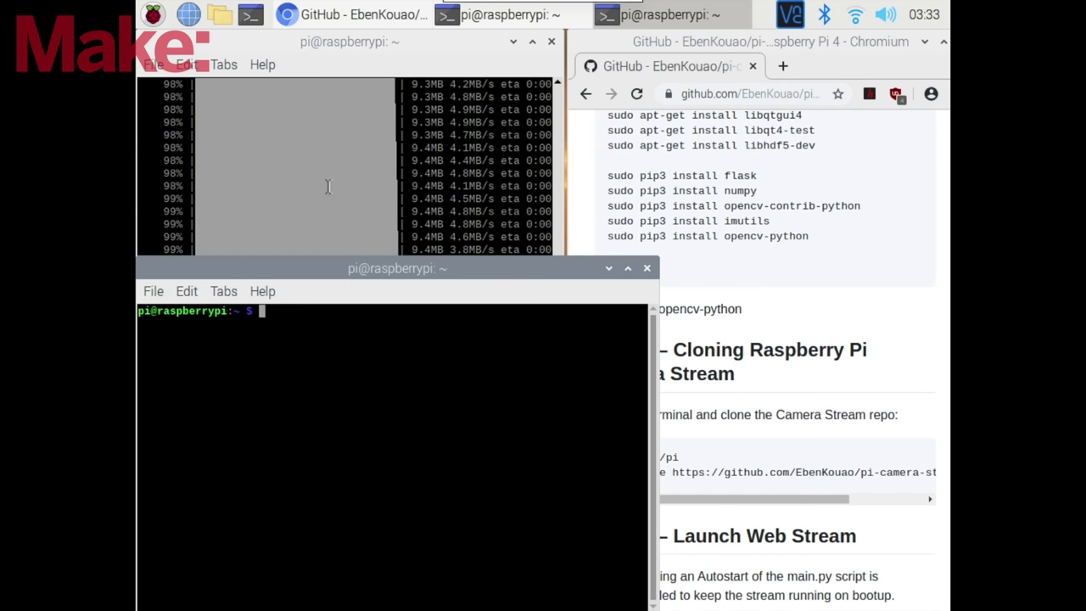
pyautogui.moveTo(370, 272); pyautogui.dragTo(374, 181)
pyautogui.click(690, 408)
pyautogui.moveTo(713, 465); pyautogui.dragTo(662, 458)
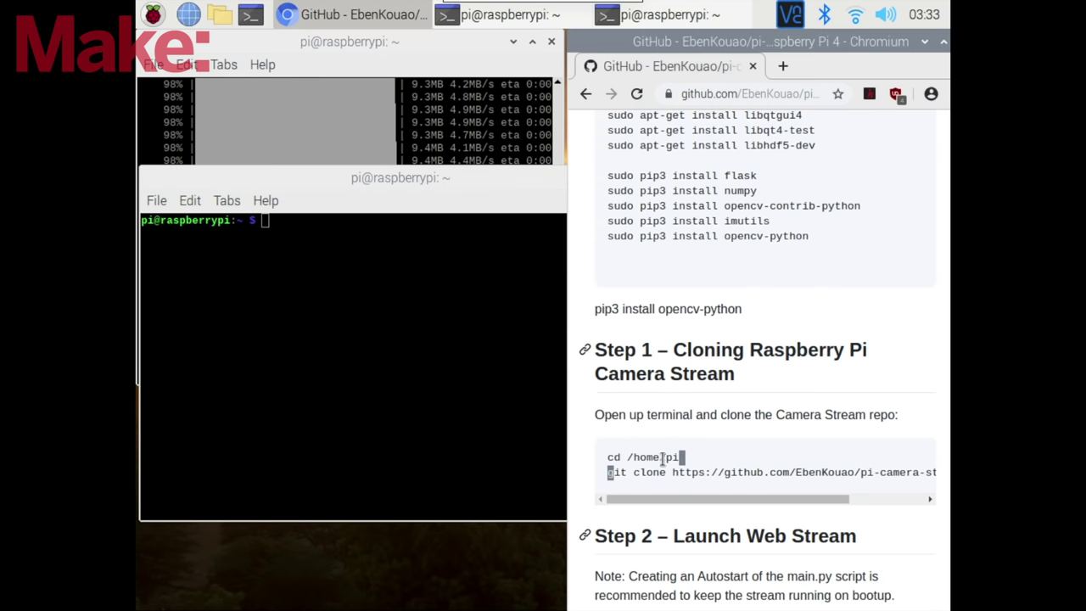
pyautogui.click(481, 339)
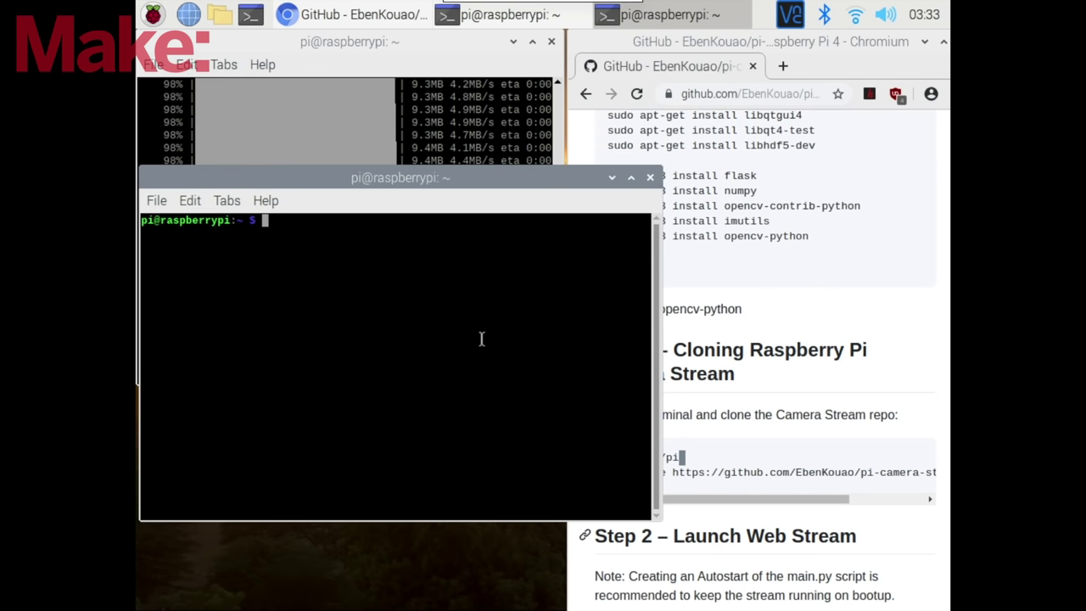
pyautogui.write('ls')
pyautogui.press('Return')
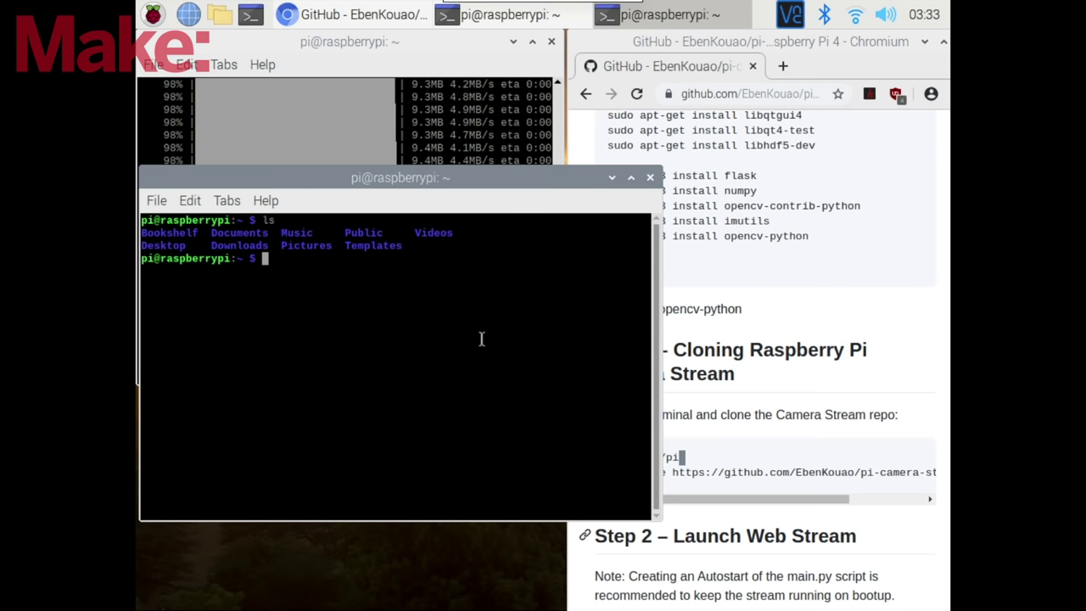
# - Copy the README's git clone command into the new terminal and run it, then check /home/pi
pyautogui.tripleClick(754, 477)
pyautogui.rightClick(754, 476)
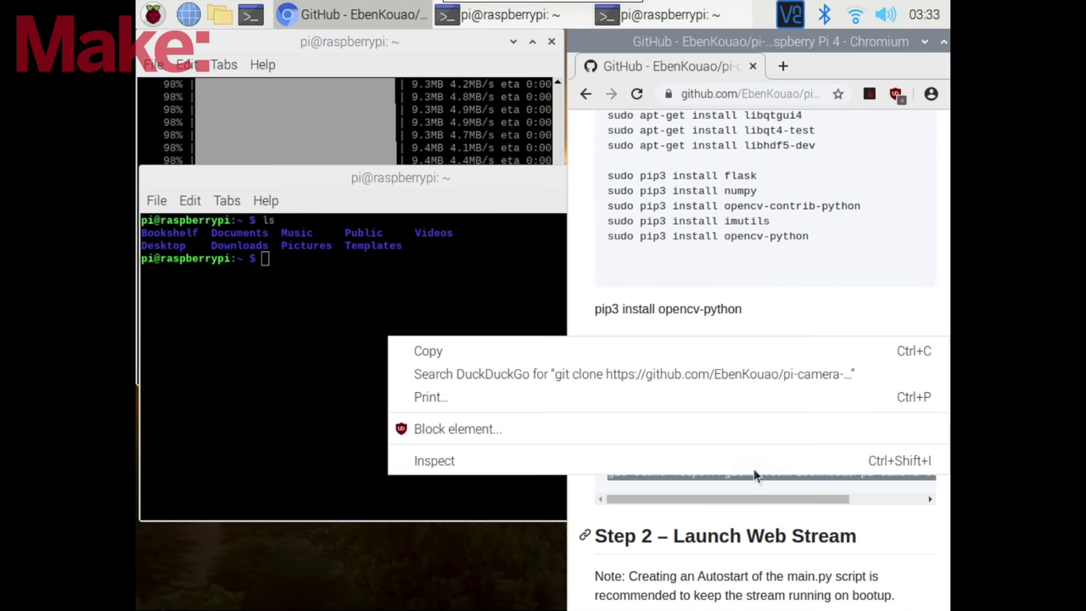
pyautogui.click(670, 351)
pyautogui.click(475, 320)
pyautogui.rightClick(480, 328)
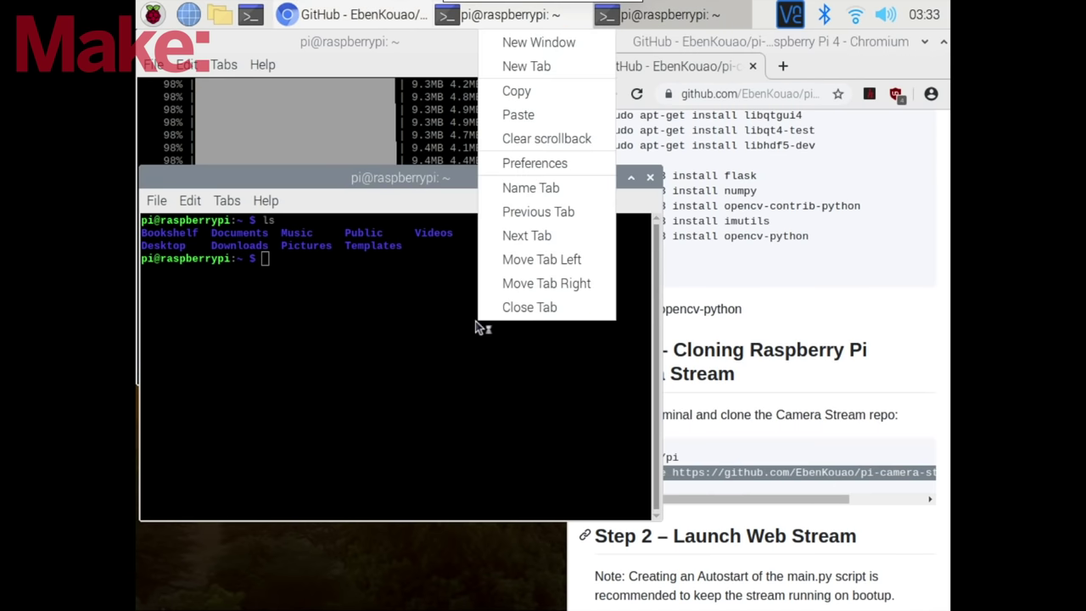
pyautogui.click(519, 113)
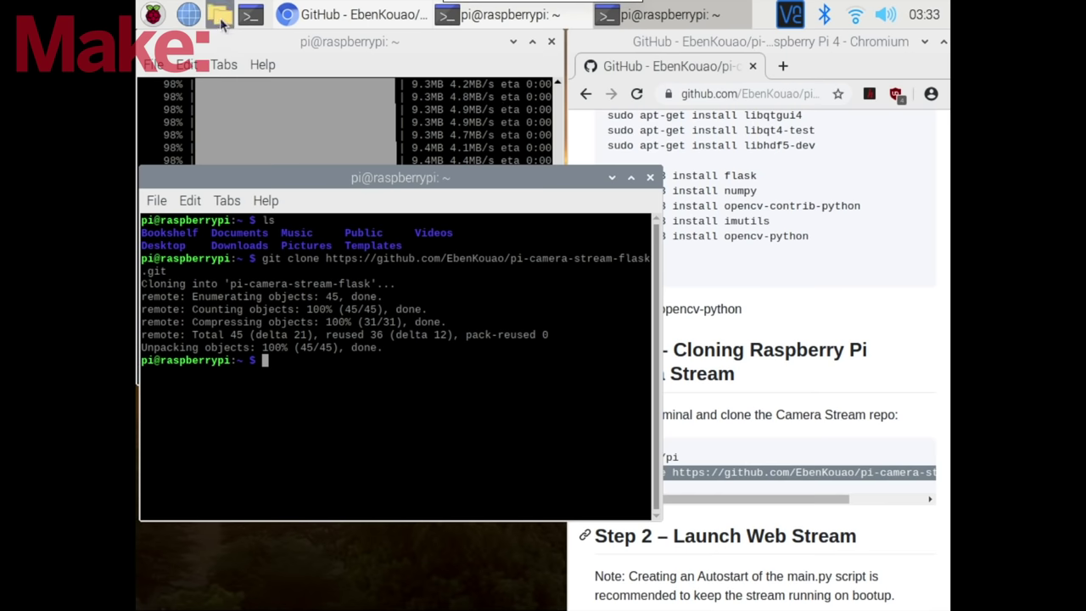
pyautogui.click(220, 14)
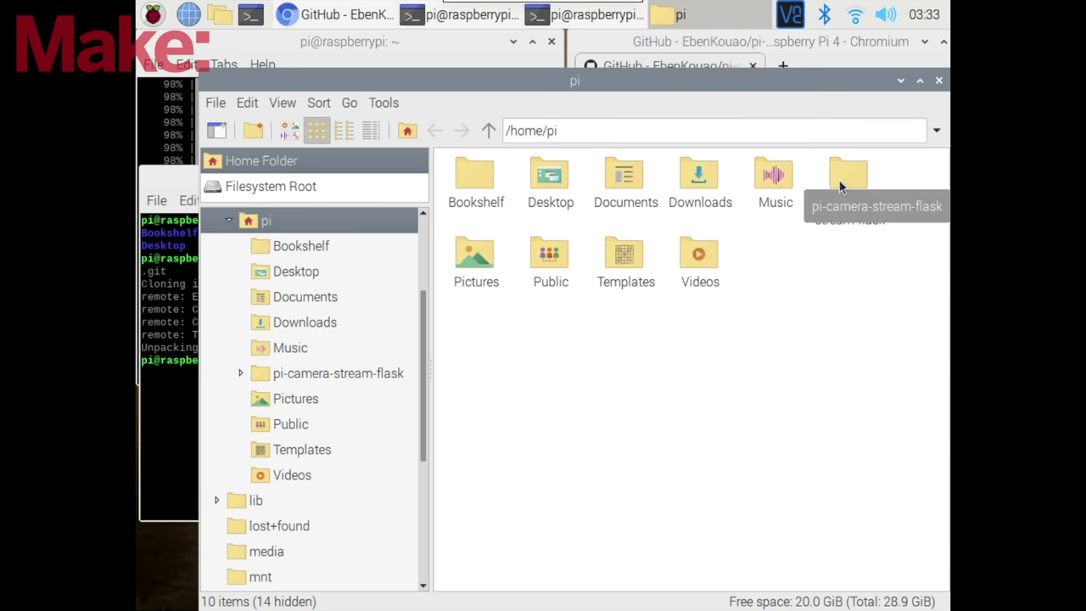
# - In the file manager, open pi-camera-stream-flask, peek into templates, go back, and open main.py
pyautogui.moveTo(808, 81); pyautogui.dragTo(772, 47)
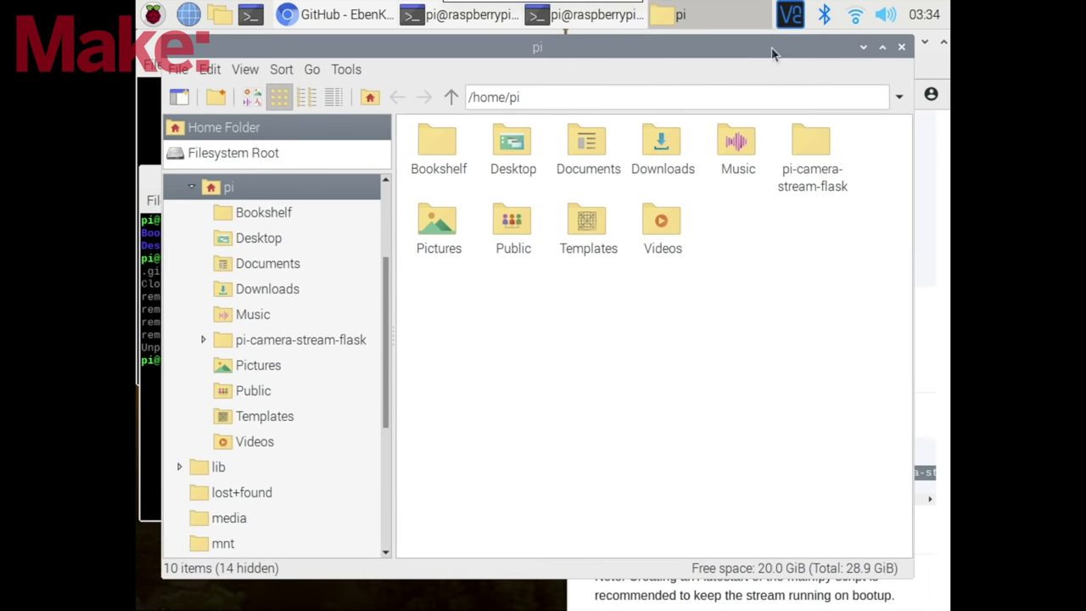
pyautogui.doubleClick(811, 141)
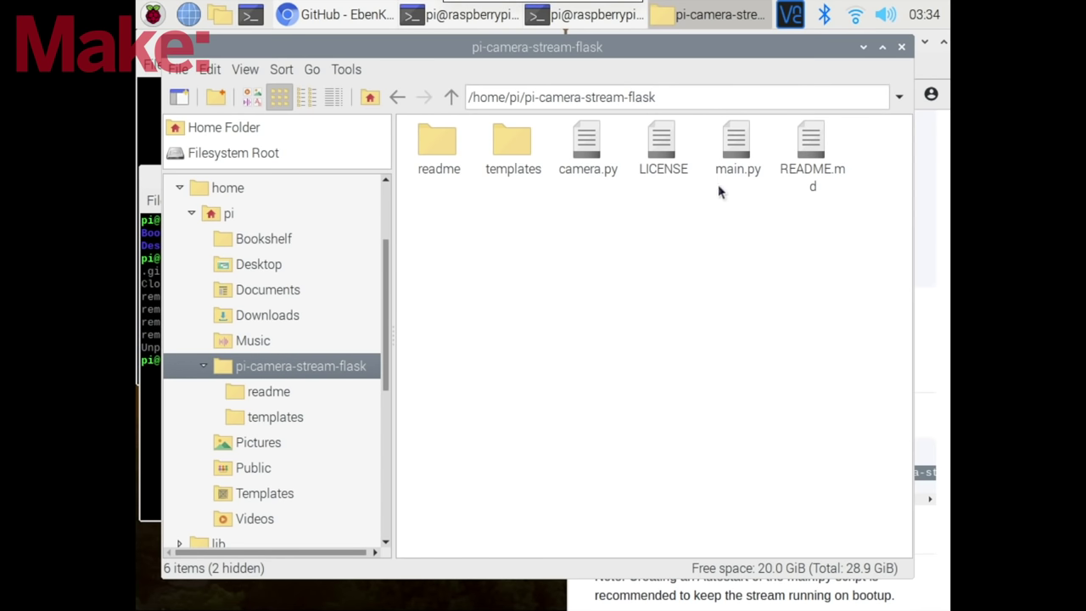
pyautogui.doubleClick(514, 148)
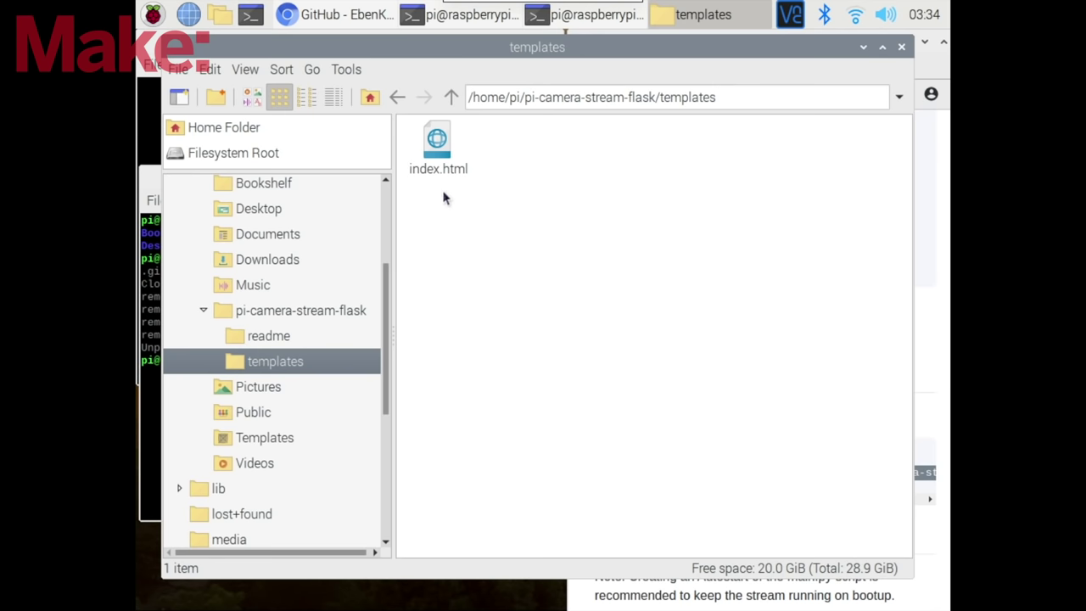
pyautogui.click(397, 97)
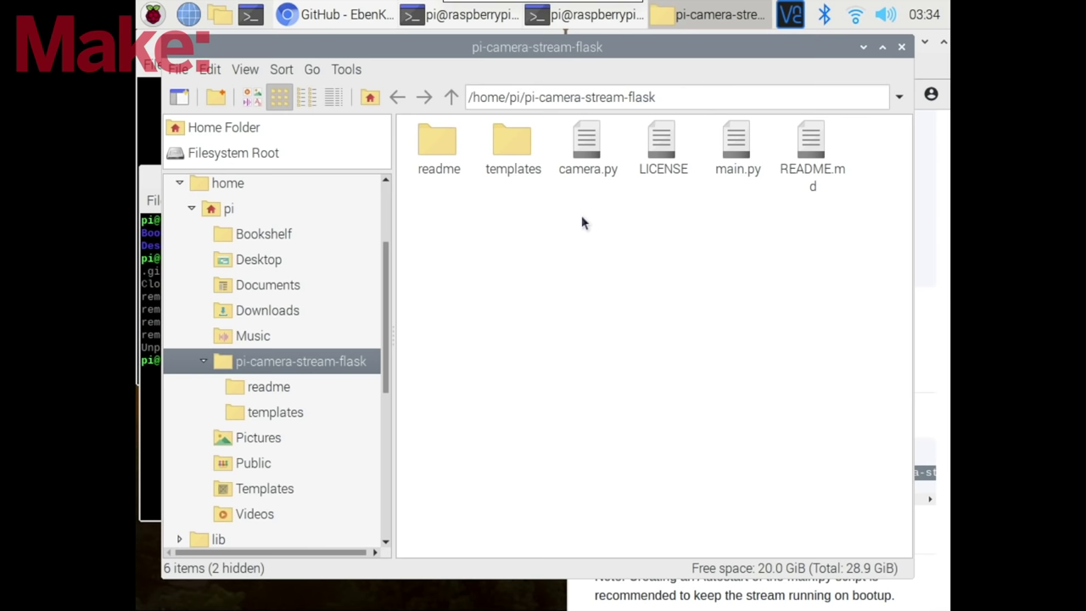
pyautogui.click(731, 153)
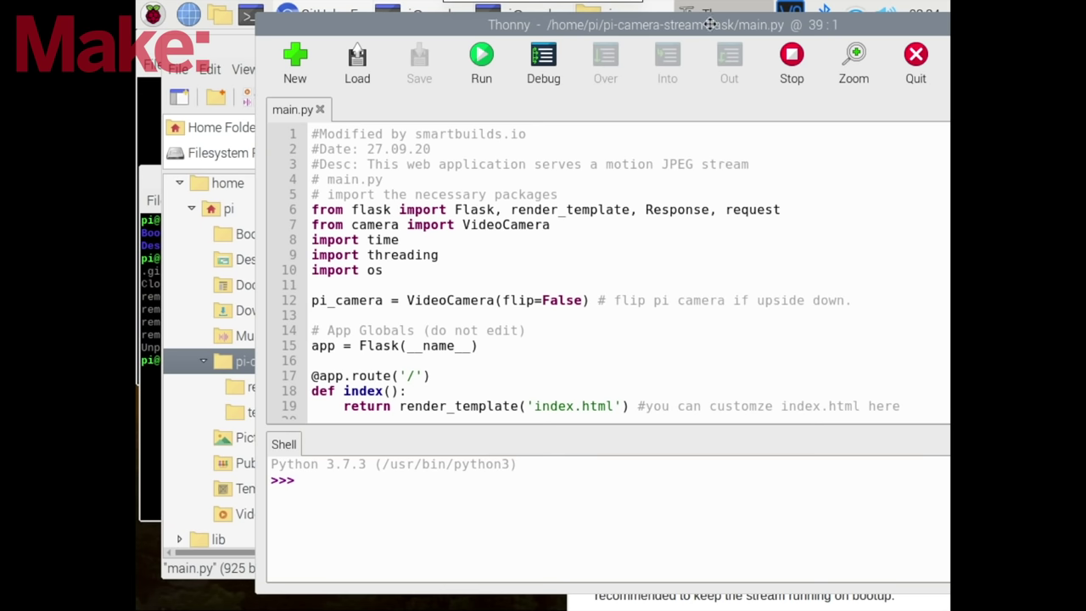
# - Run main.py in Thonny to start the Flask server on port 5000, then minimise Thonny
pyautogui.moveTo(707, 26); pyautogui.dragTo(610, 30)
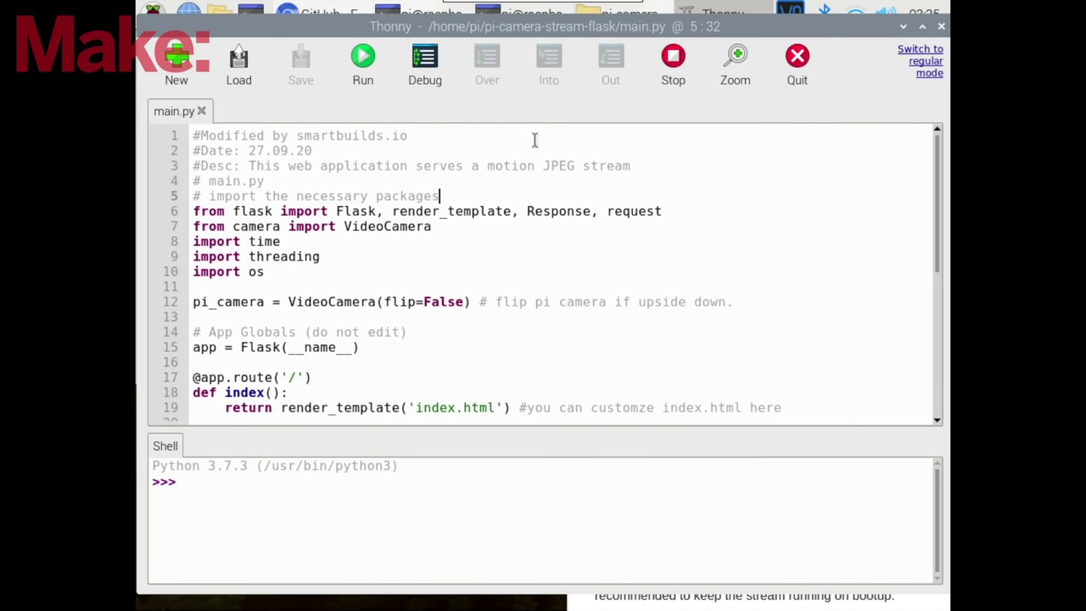
pyautogui.click(365, 71)
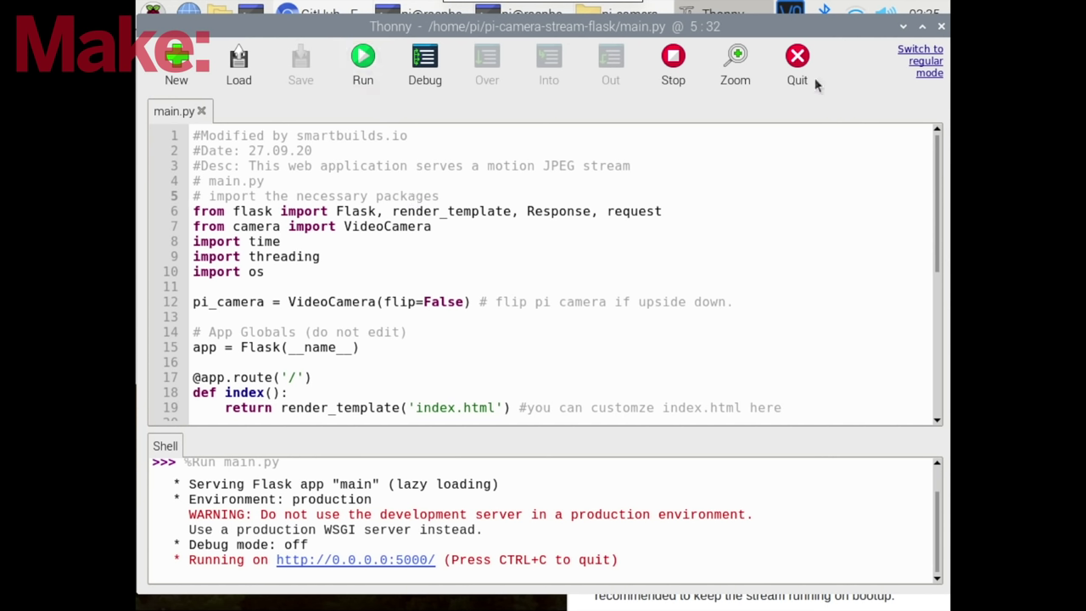
pyautogui.click(903, 26)
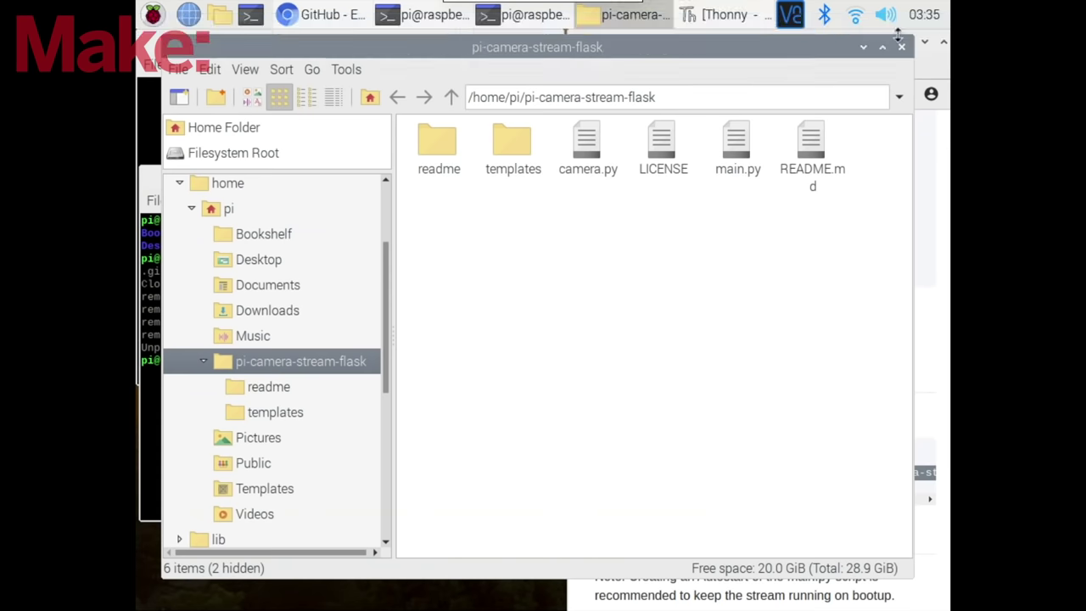
pyautogui.click(329, 26)
# - Maximise Chromium, view the live camera stream at 192.168.0.43:5000 in a new tab, then close it
pyautogui.moveTo(842, 50); pyautogui.dragTo(735, 48)
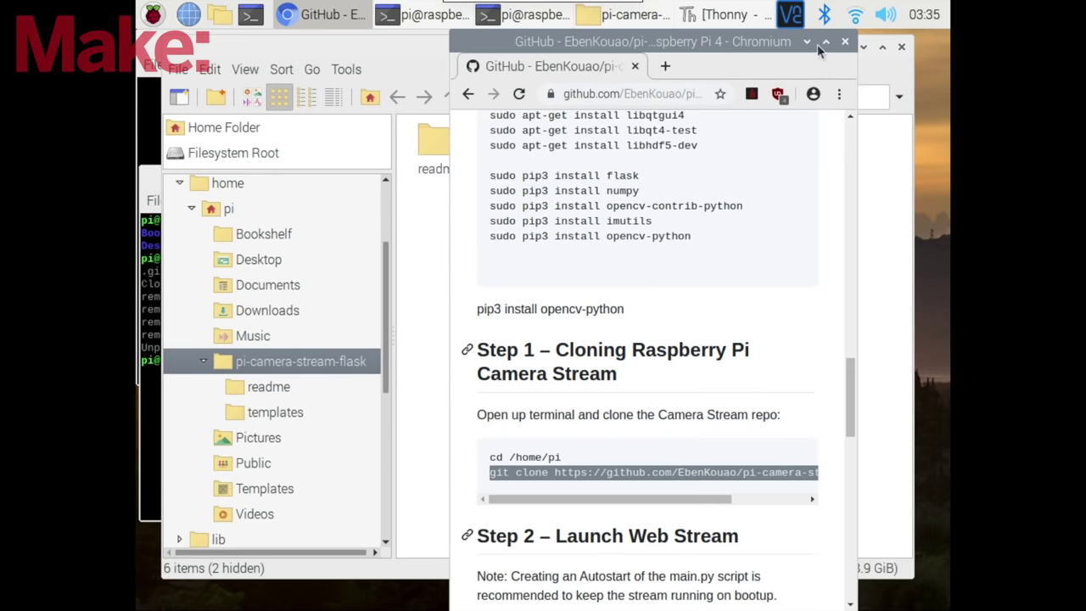
pyautogui.doubleClick(736, 49)
pyautogui.click(351, 66)
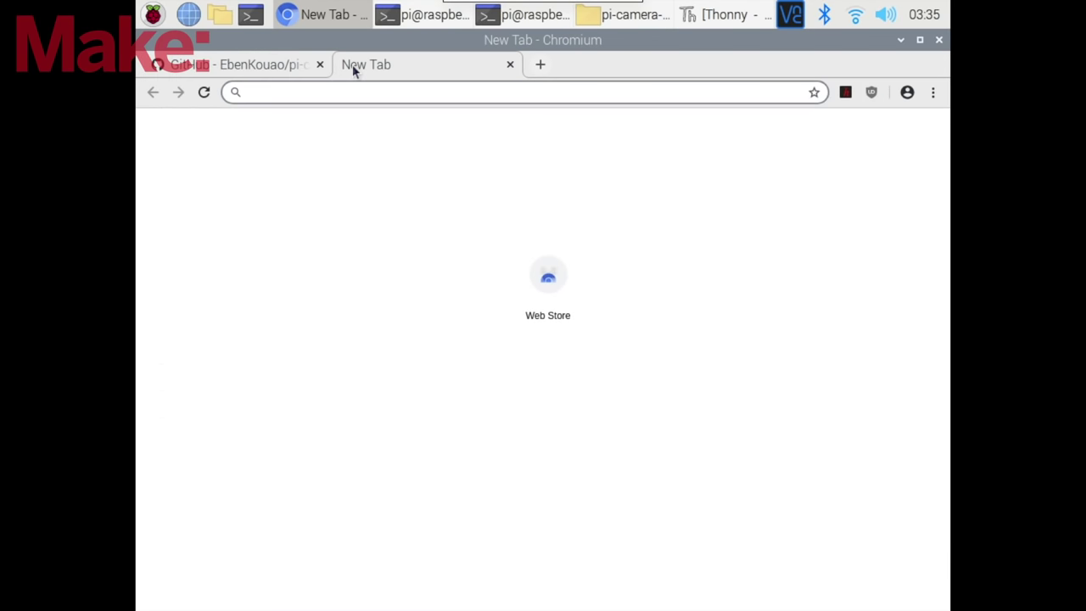
pyautogui.write('192.168.0.4')
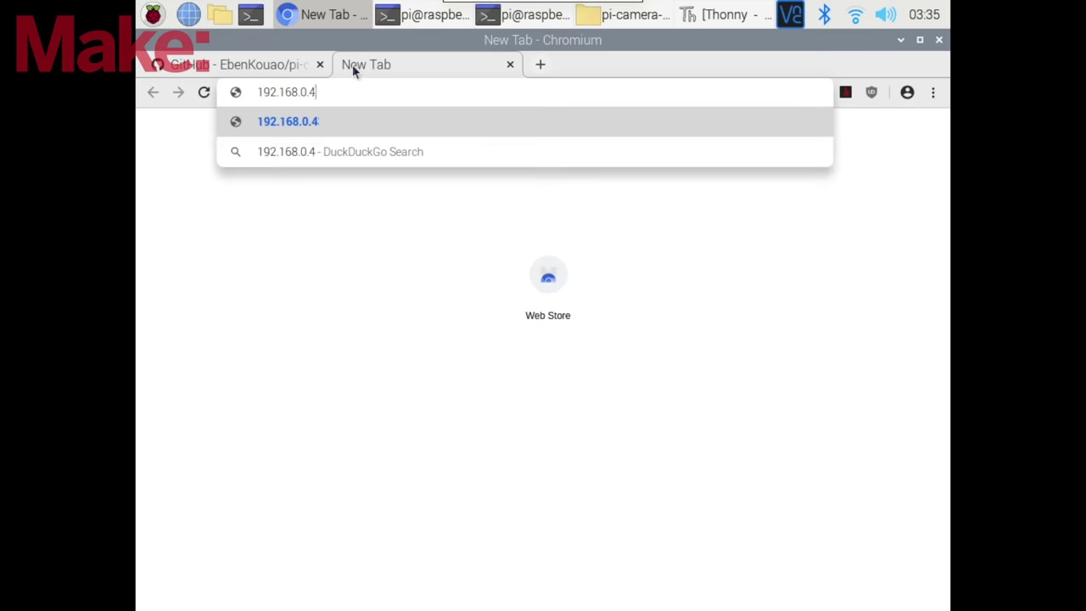
pyautogui.write('3:5000')
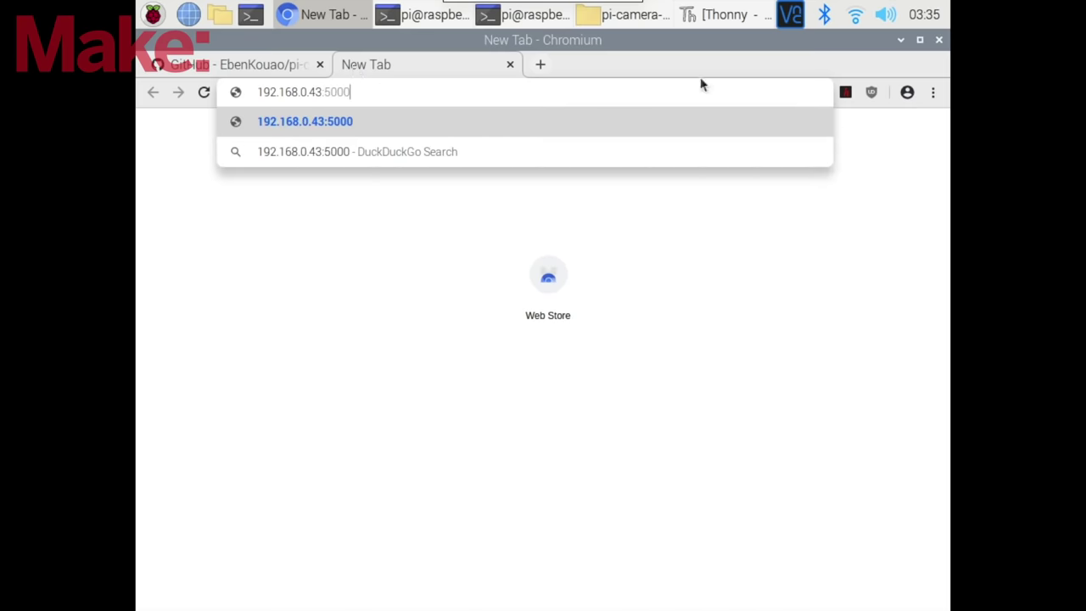
pyautogui.moveTo(856, 21)
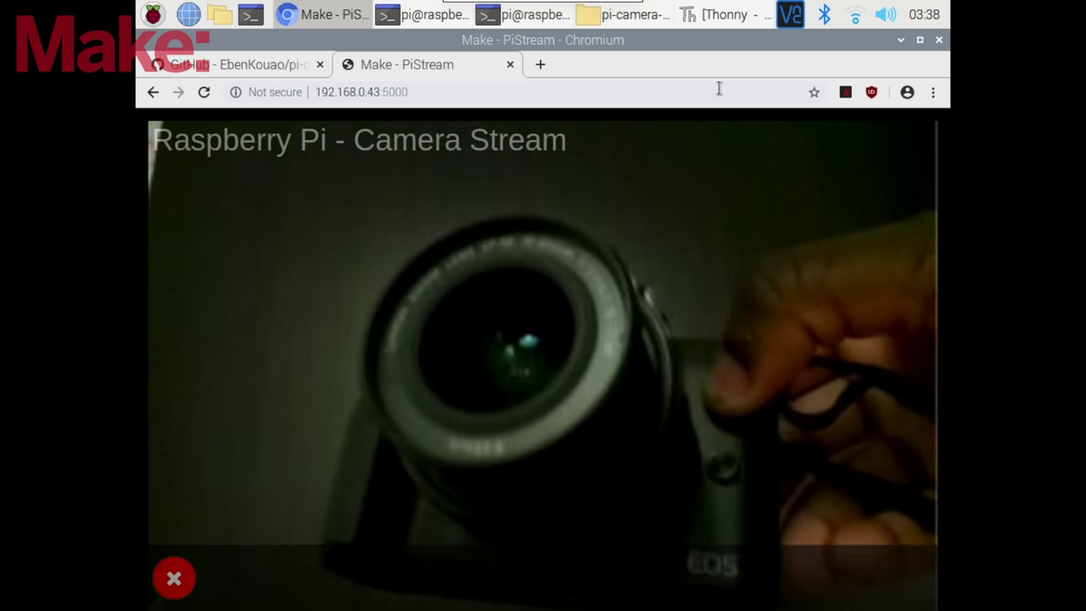
pyautogui.click(510, 65)
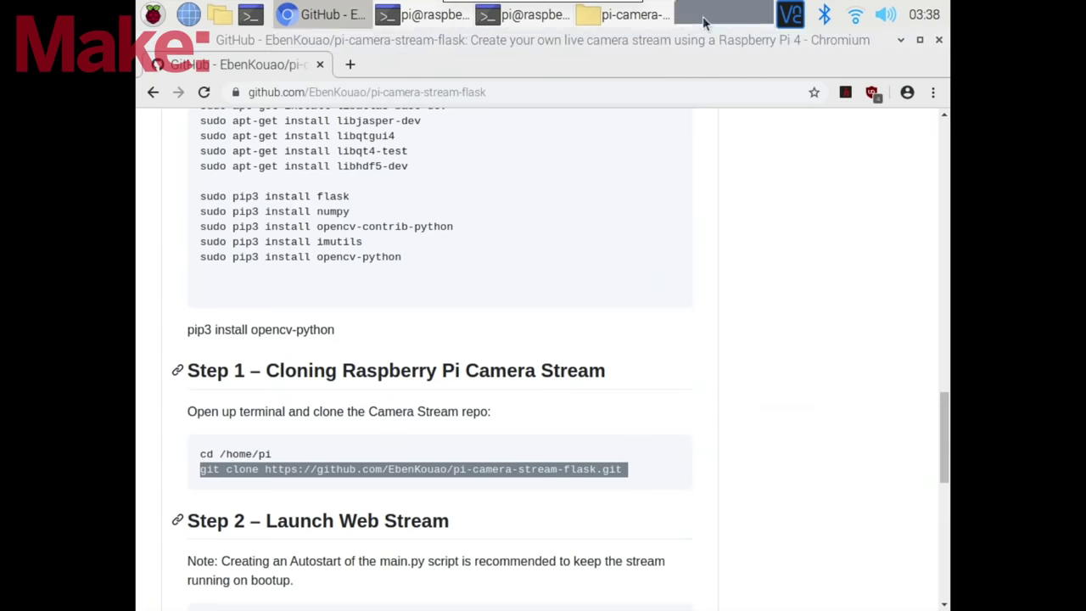
# - Stop main.py in Thonny, minimise it, and scroll the GitHub README to the Launch Web Stream step
pyautogui.click(702, 16)
pyautogui.click(674, 78)
pyautogui.click(621, 289)
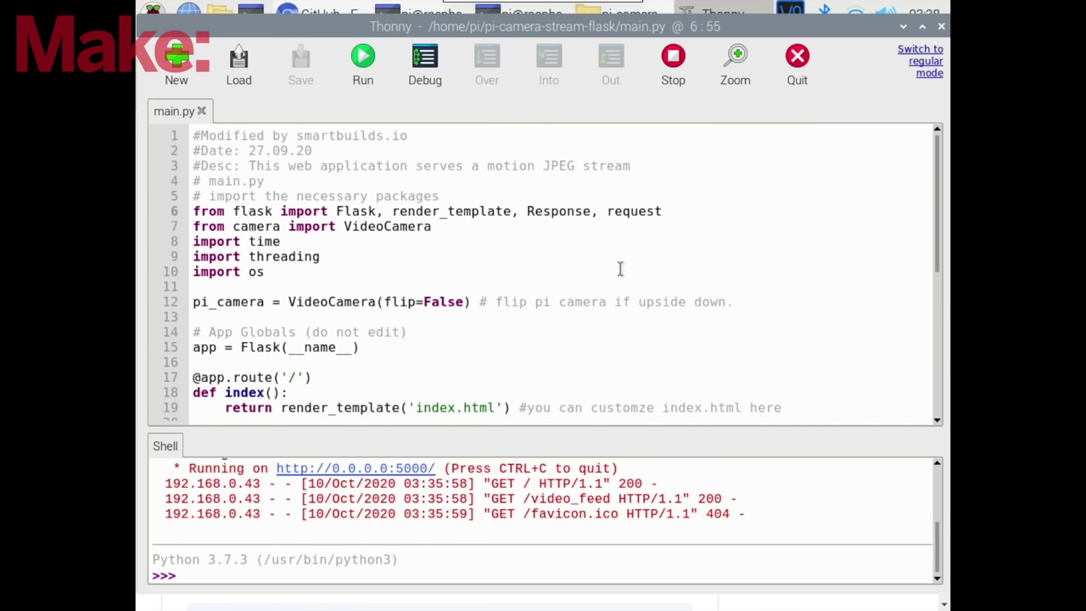
pyautogui.click(902, 27)
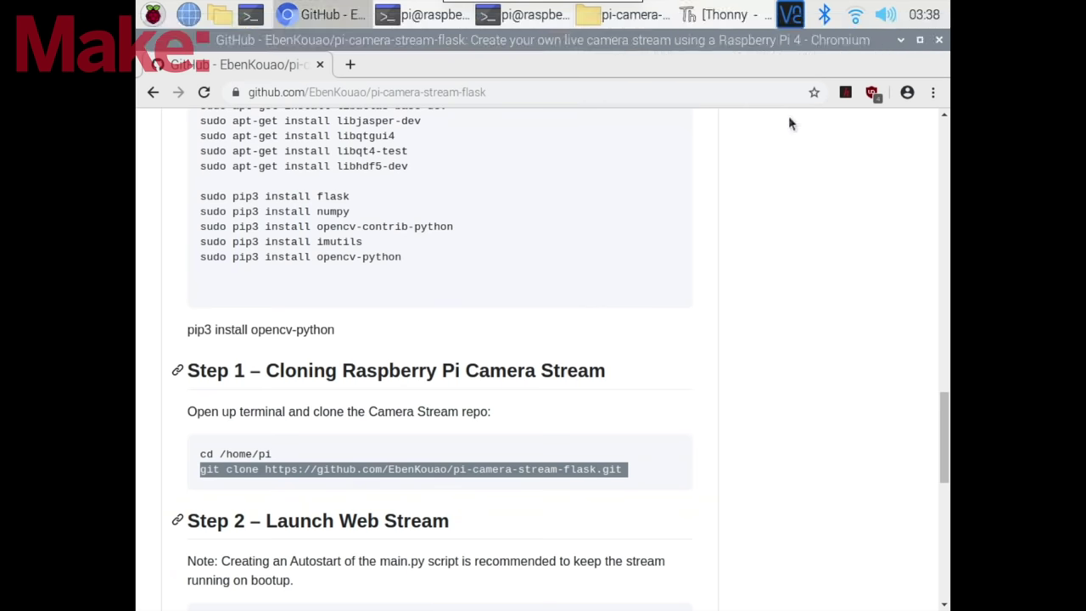
pyautogui.scroll(-4, 491, 504)
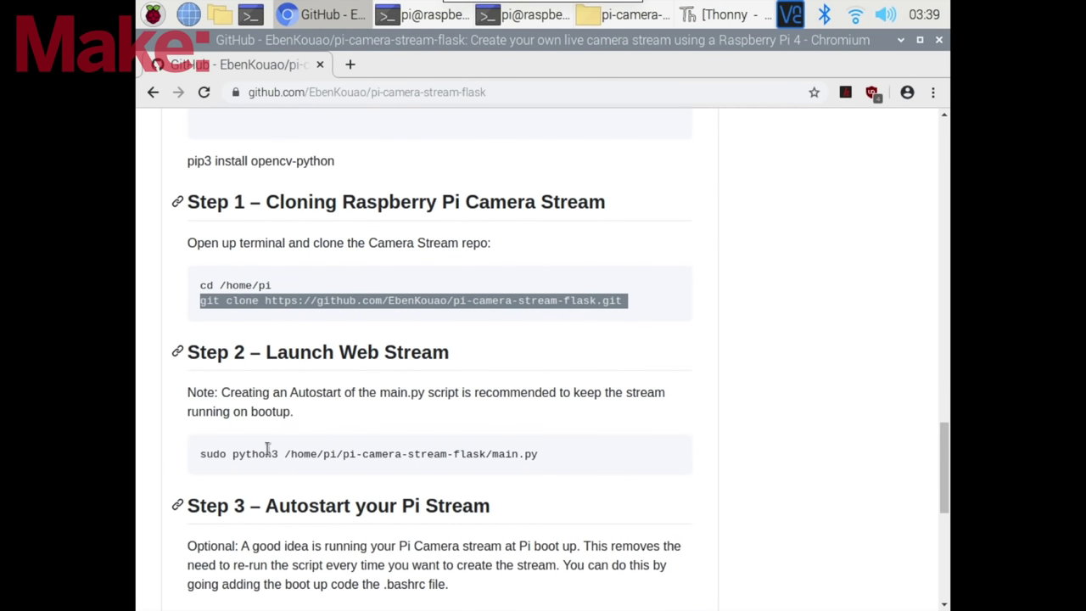
pyautogui.click(288, 409)
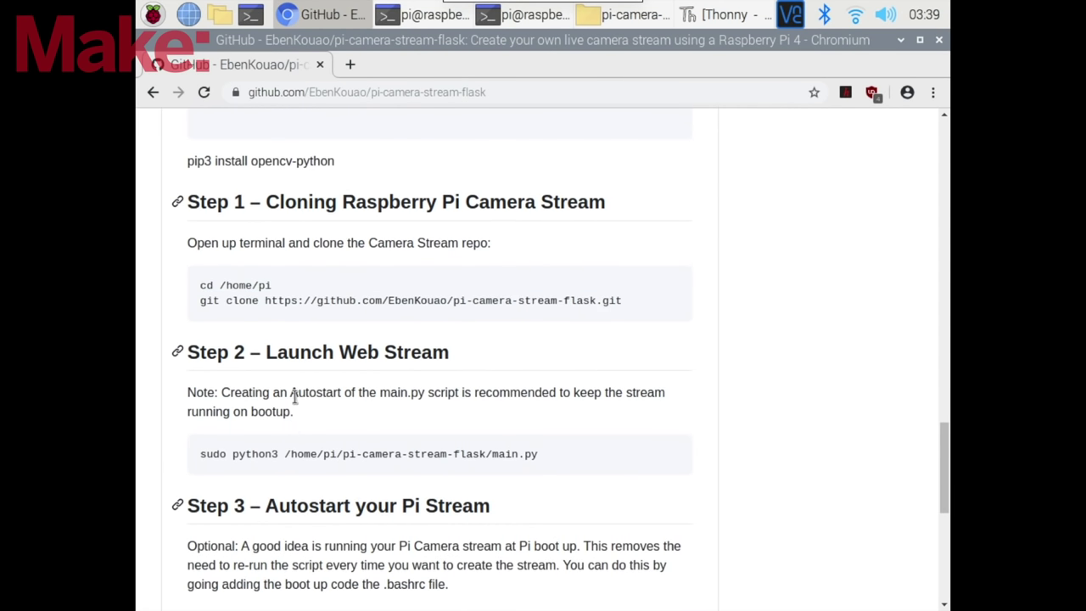
# - Copy the README's sudo python3 main.py launch command into the terminal to start the server
pyautogui.click(919, 40)
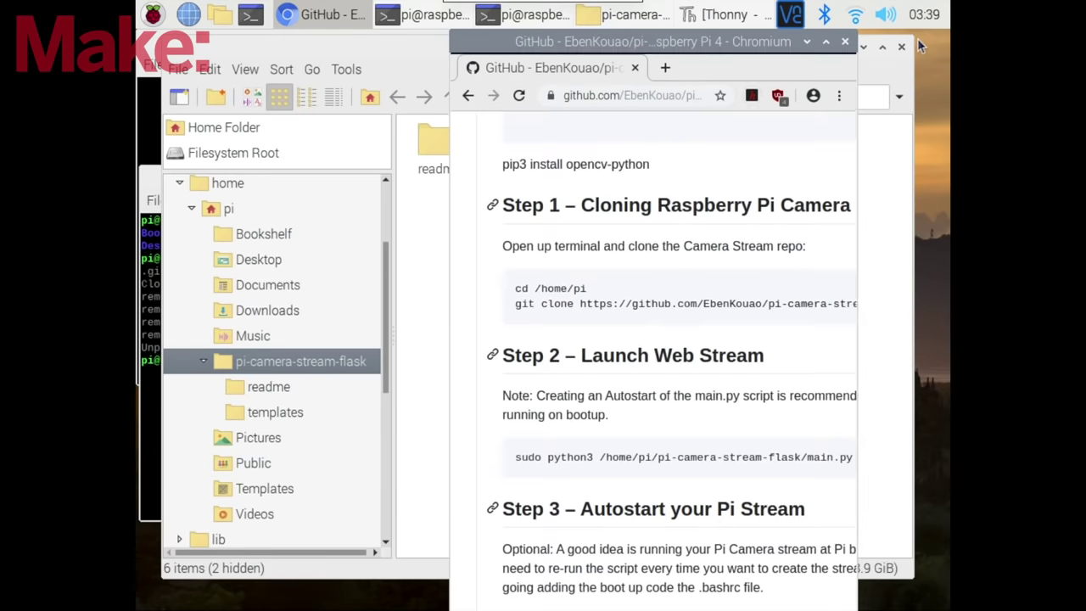
pyautogui.moveTo(689, 44); pyautogui.dragTo(779, 44)
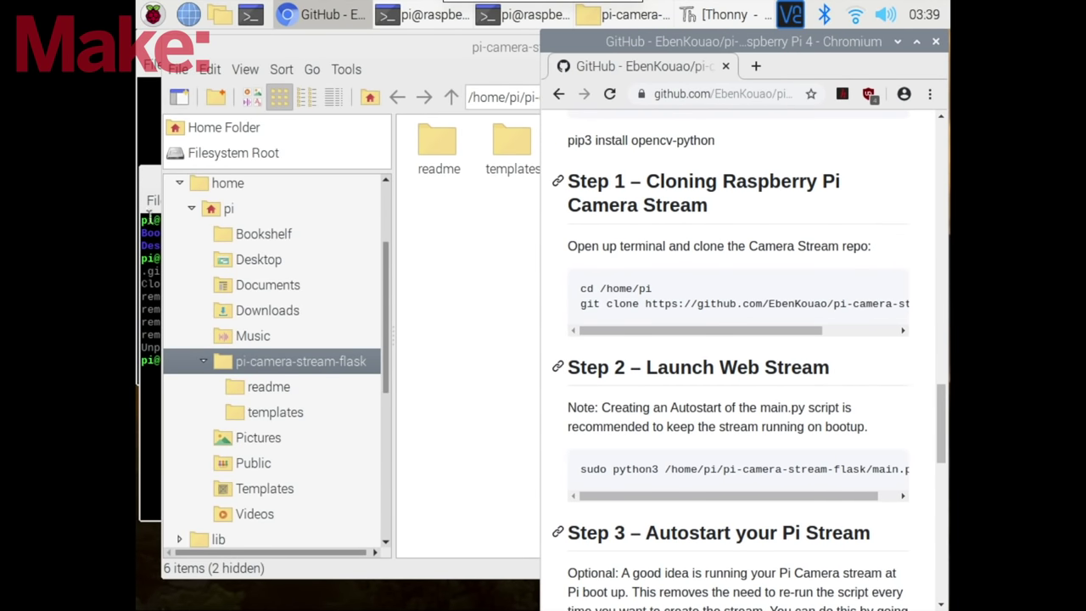
pyautogui.click(150, 136)
pyautogui.click(614, 389)
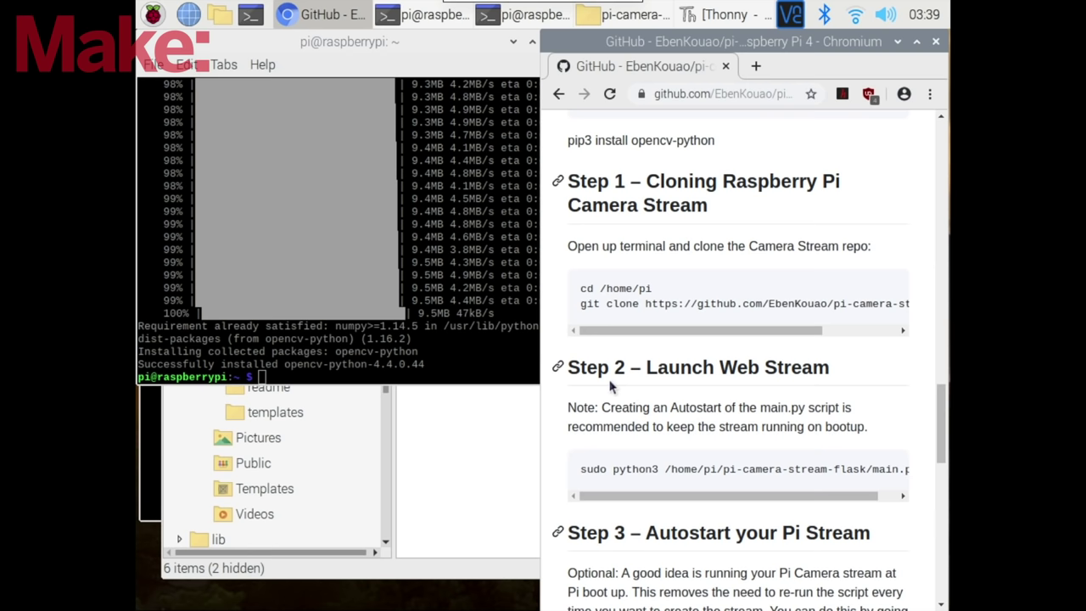
pyautogui.tripleClick(630, 469)
pyautogui.rightClick(629, 470)
pyautogui.click(606, 480)
pyautogui.rightClick(452, 376)
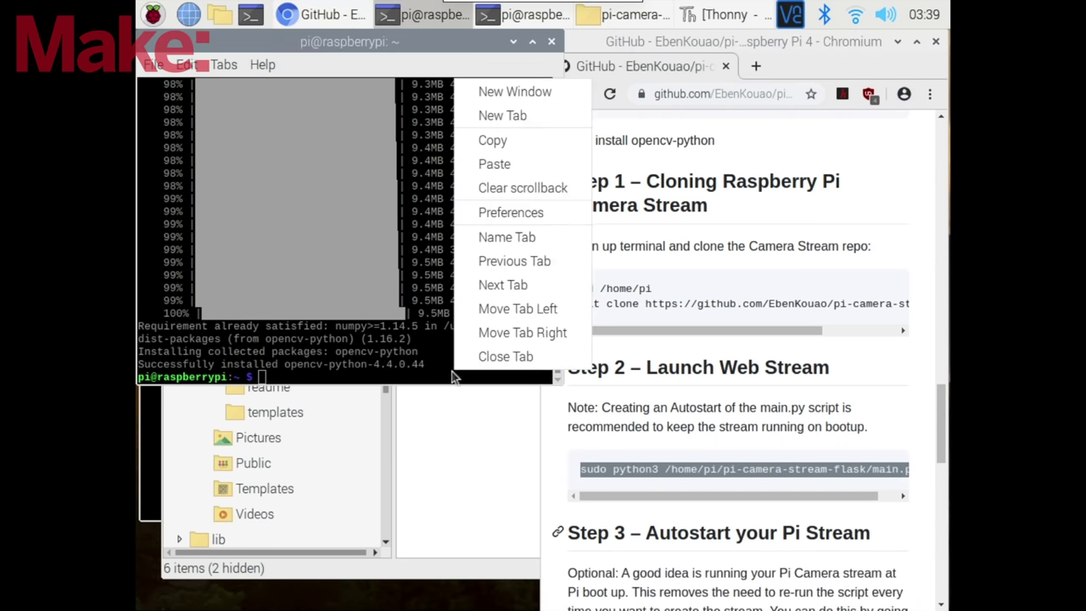
pyautogui.click(488, 165)
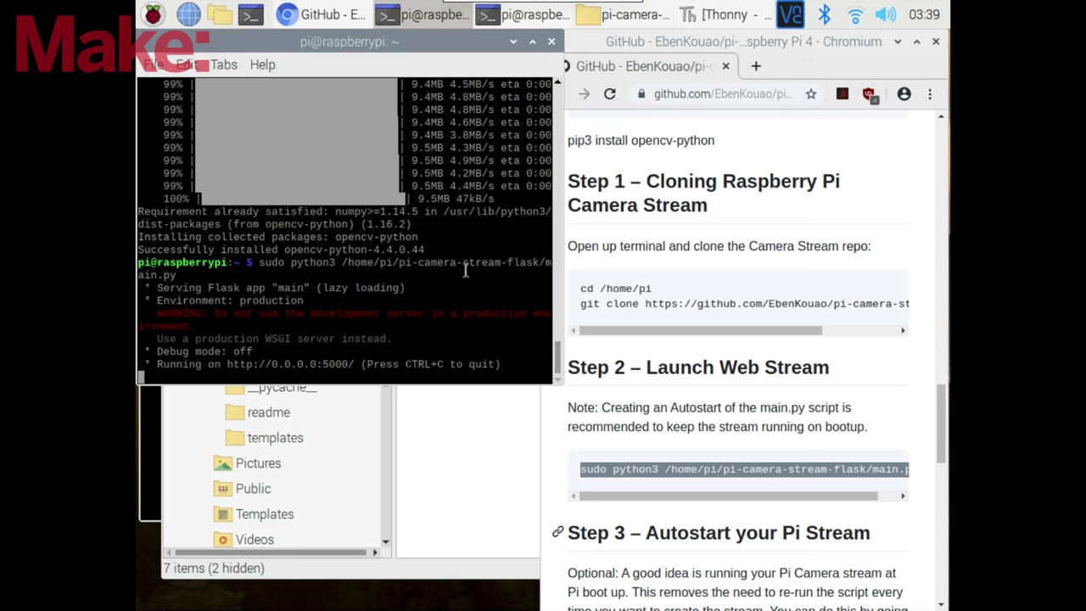
# - Load the camera stream at 192.168.0.43:5000 in a new Chromium tab
pyautogui.click(757, 66)
pyautogui.write('192.168.0.43:5000')
pyautogui.press('Return')
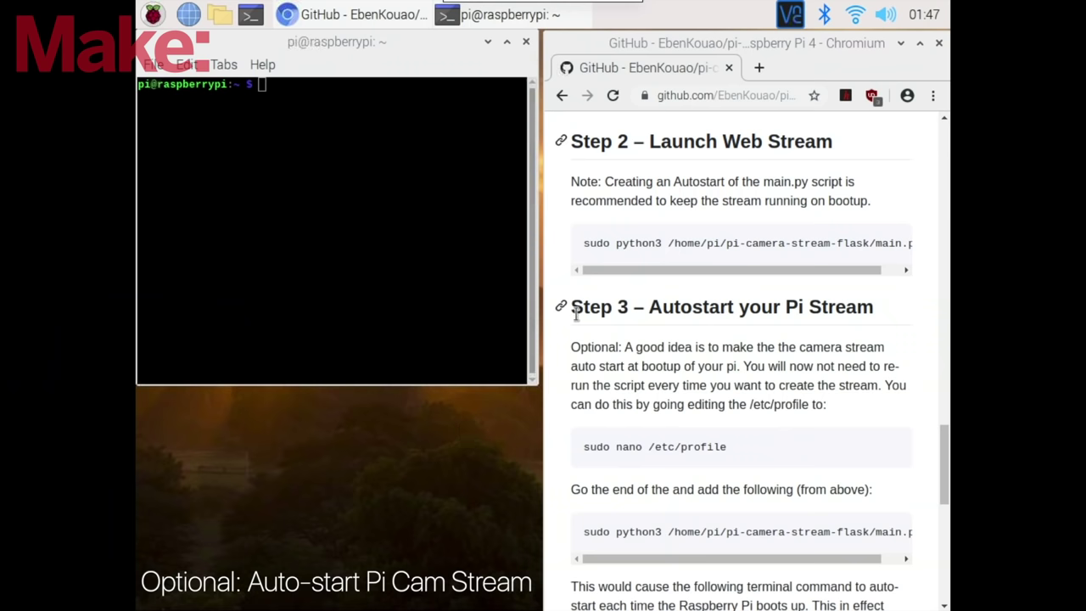
# - Copy the guide's sudo nano /etc/profile command into the terminal to edit the profile
pyautogui.moveTo(577, 314); pyautogui.dragTo(878, 310)
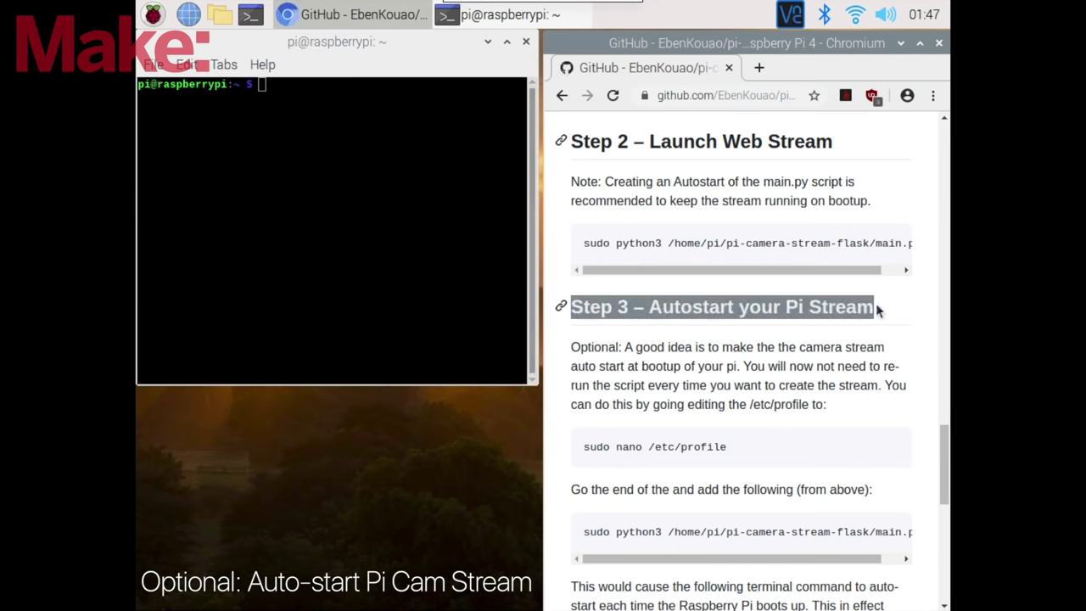
pyautogui.moveTo(746, 447); pyautogui.dragTo(584, 458)
pyautogui.rightClick(601, 439)
pyautogui.click(600, 453)
pyautogui.click(383, 189)
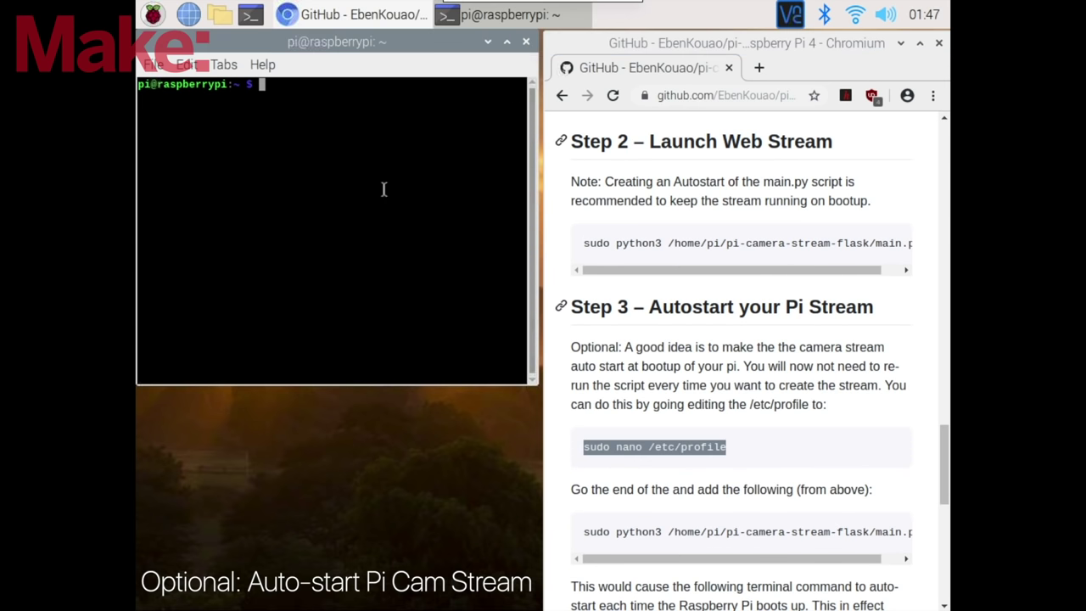
pyautogui.rightClick(383, 188)
pyautogui.click(413, 273)
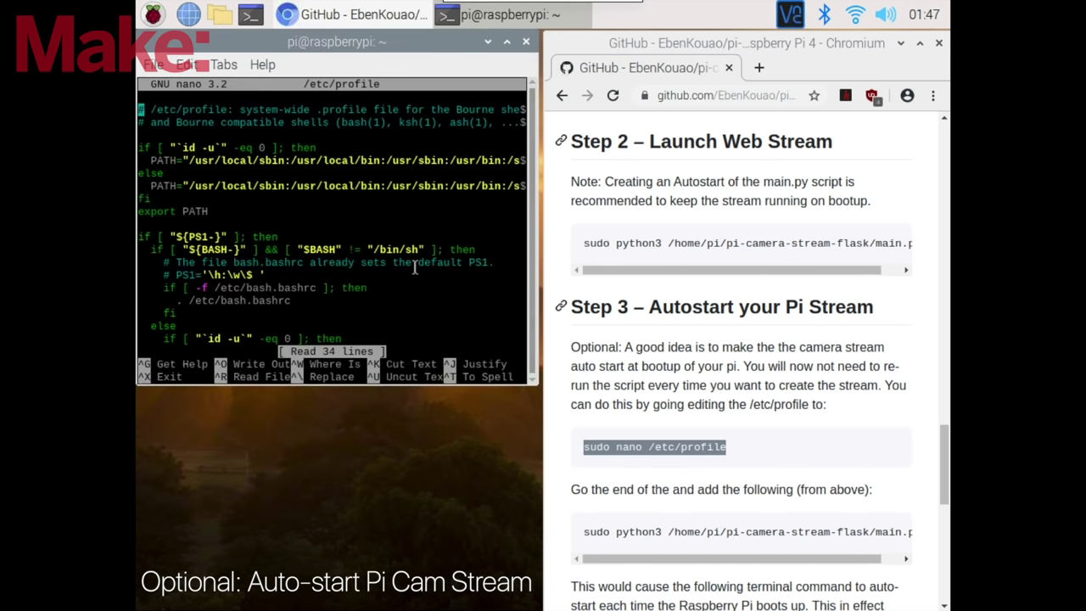
# - Append the sudo python3 /home/pi/pi-camera-stream-flask/main.py line to /etc/profile and save it
pyautogui.scroll(-11, 415, 268)
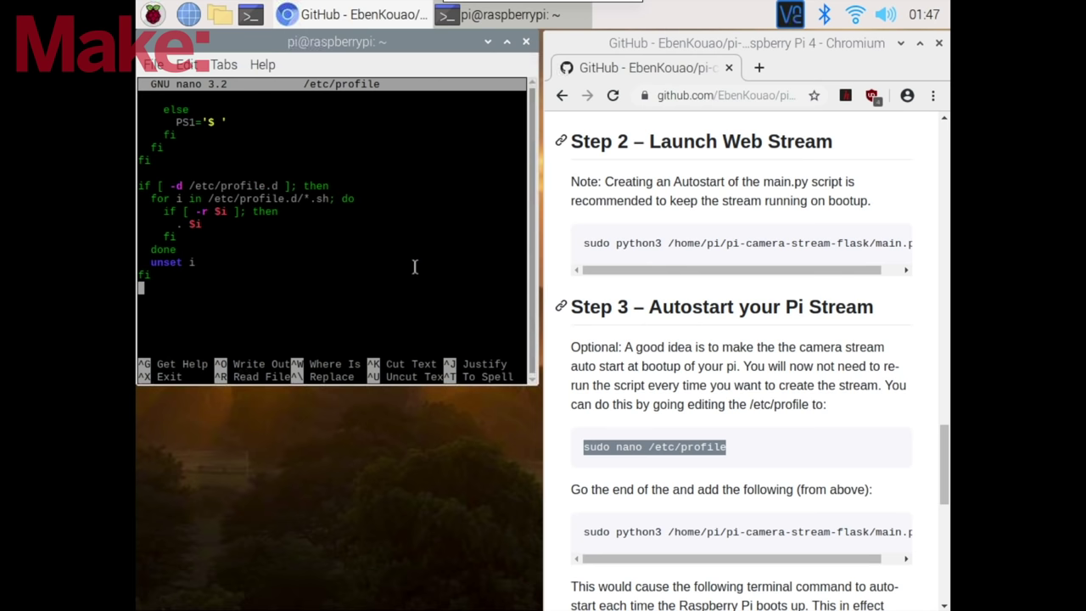
pyautogui.tripleClick(618, 529)
pyautogui.rightClick(618, 529)
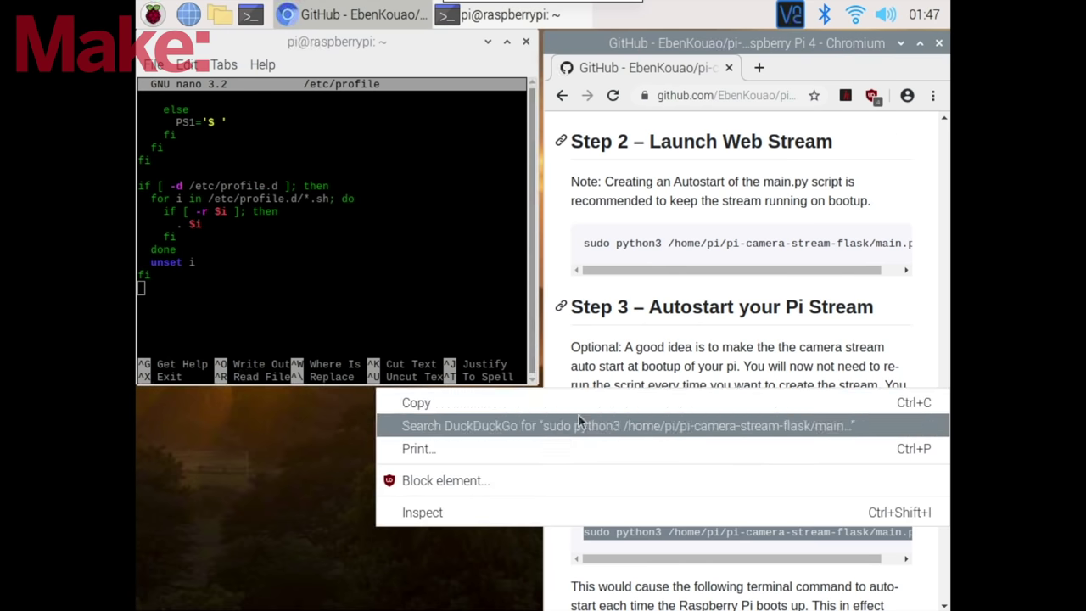
pyautogui.click(416, 402)
pyautogui.rightClick(367, 312)
pyautogui.click(393, 402)
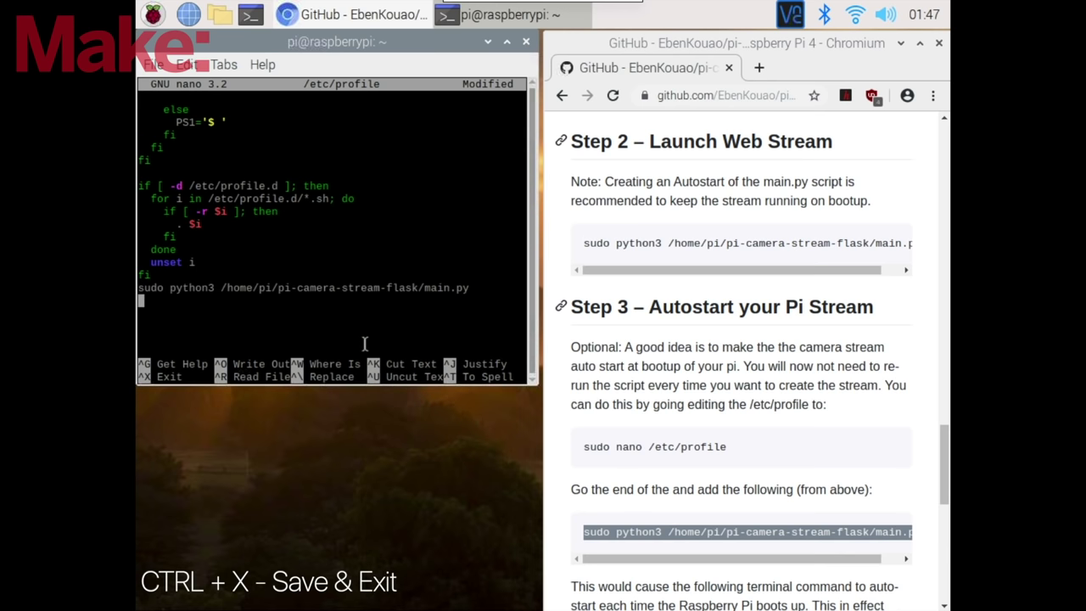
pyautogui.hotkey('ctrl', 'x')
pyautogui.press('y')
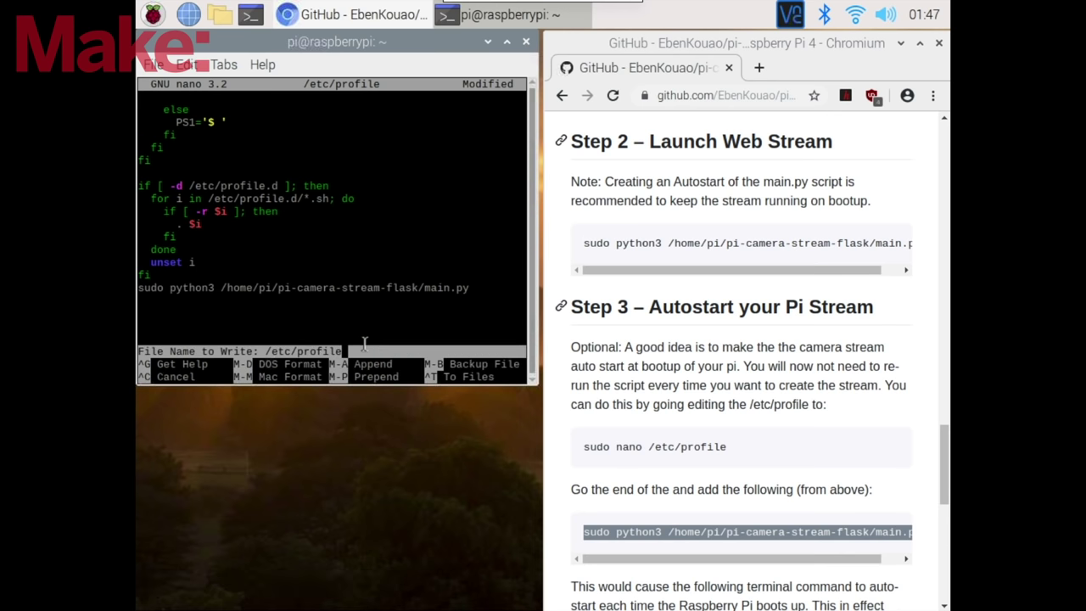
pyautogui.press('Return')
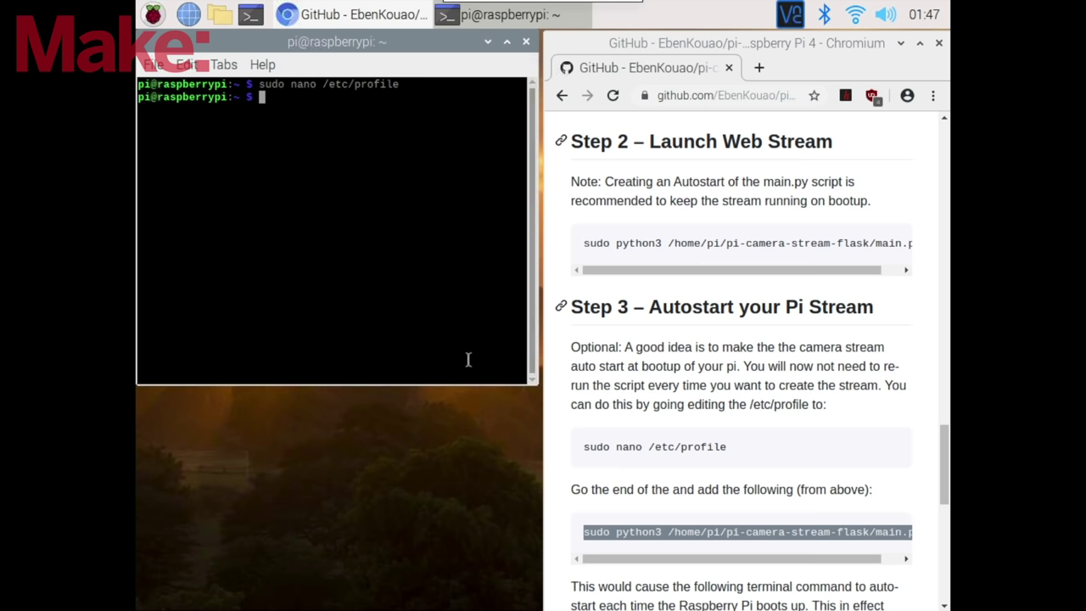
# - Run sudo raspi-config in the Pi's terminal
pyautogui.moveTo(942, 465); pyautogui.dragTo(944, 482)
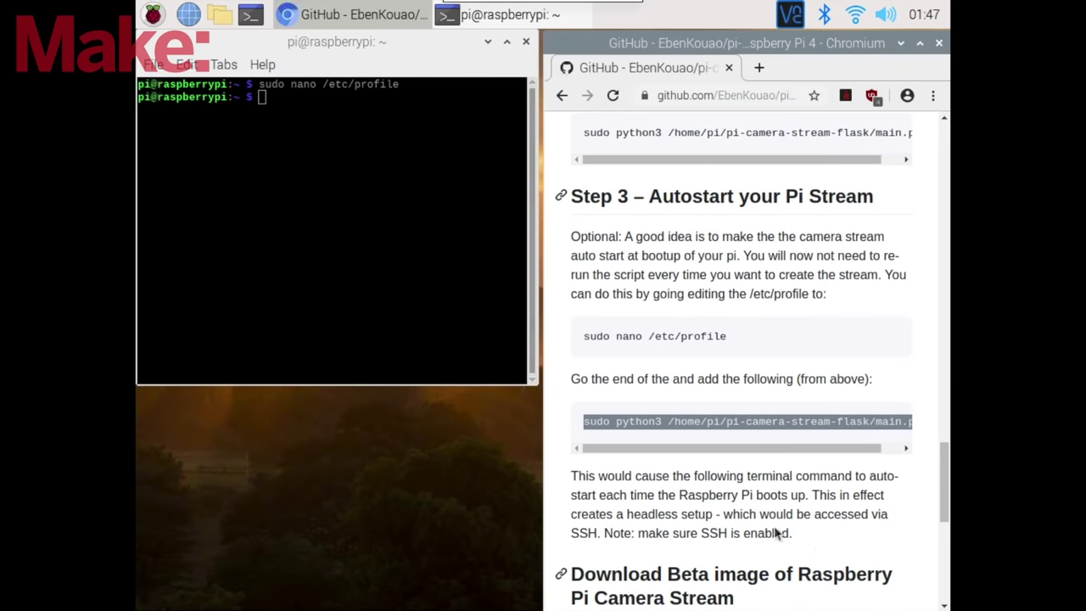
pyautogui.moveTo(806, 536); pyautogui.dragTo(572, 536)
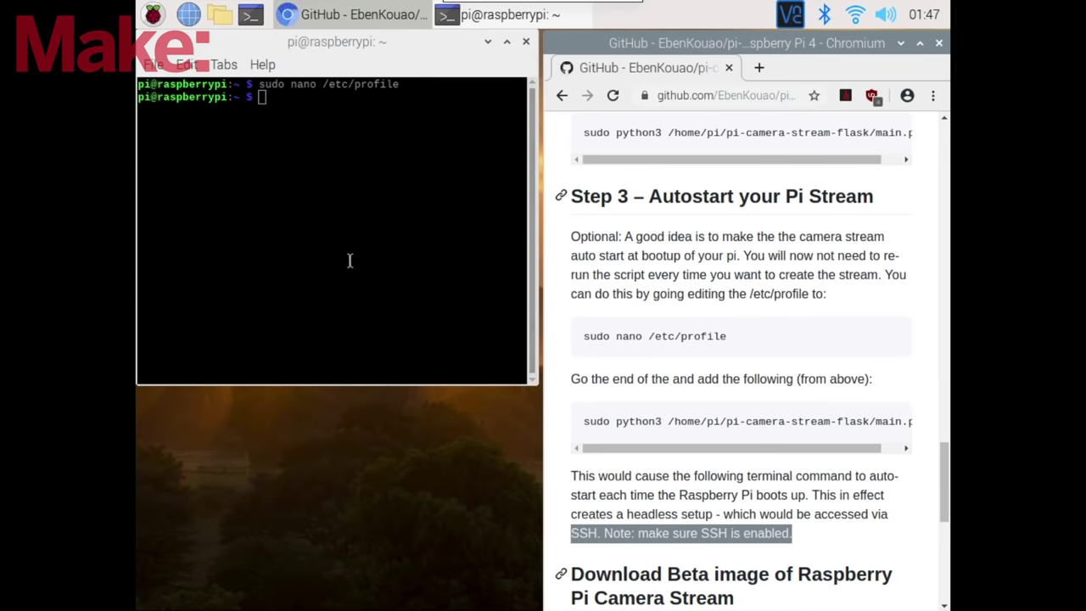
pyautogui.click(336, 187)
pyautogui.write('sudo ')
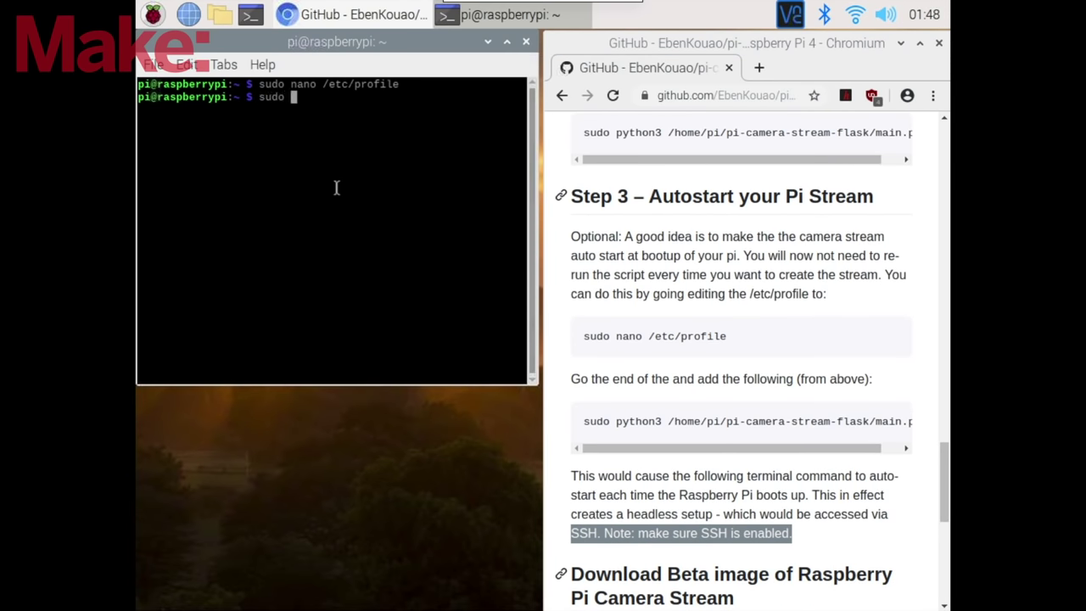
pyautogui.write('raspi-config')
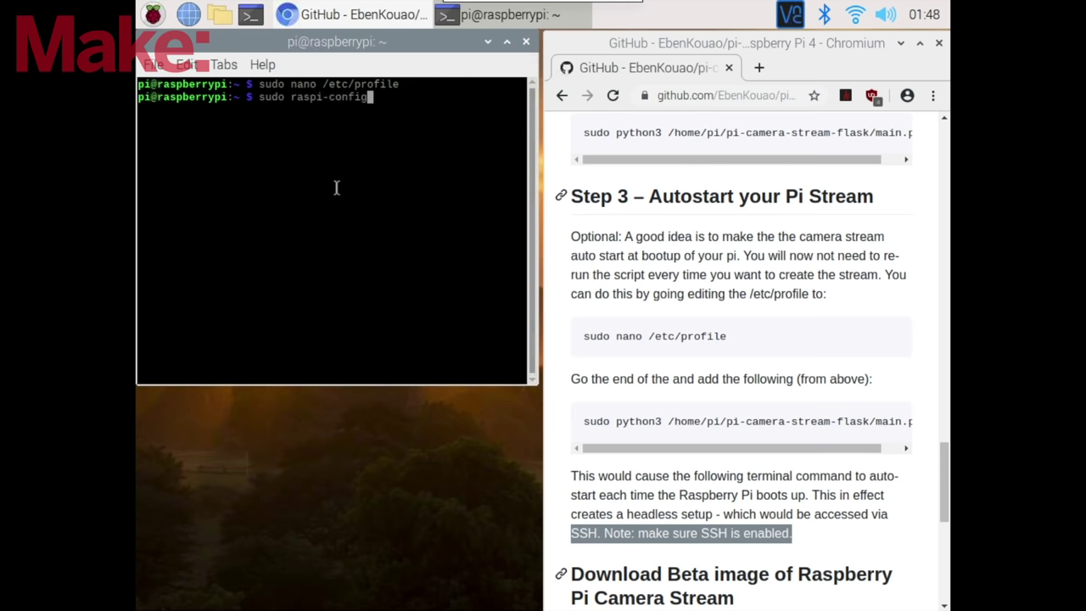
pyautogui.press('Return')
# - Enable the SSH server under Interfacing Options, then finish raspi-config
pyautogui.press('Down')
pyautogui.press('Down')
pyautogui.press('Down')
pyautogui.press('Down')
pyautogui.press('Return')
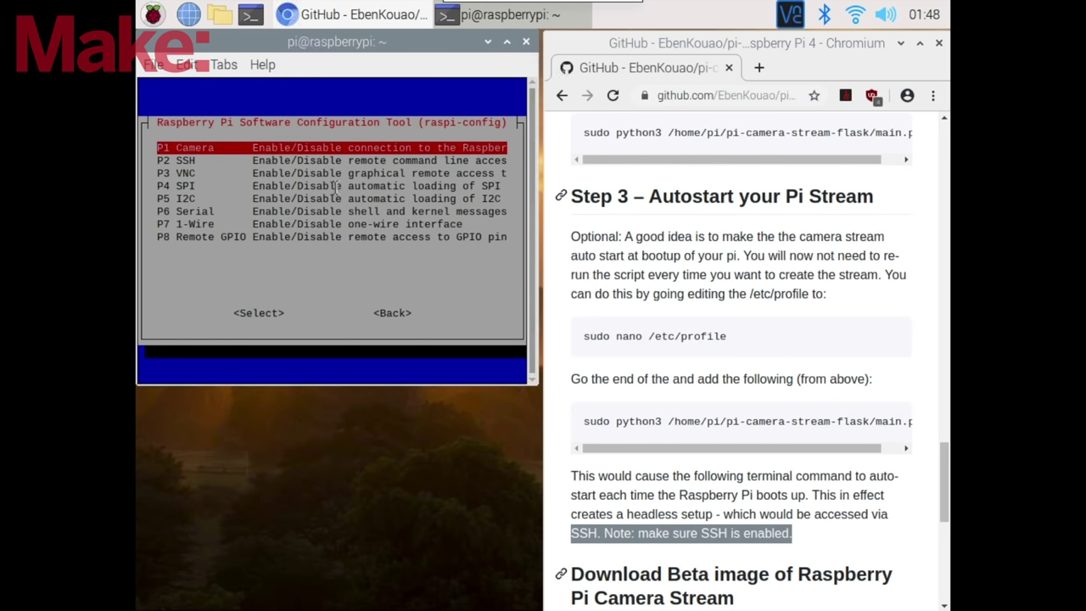
pyautogui.press('Down')
pyautogui.press('Return')
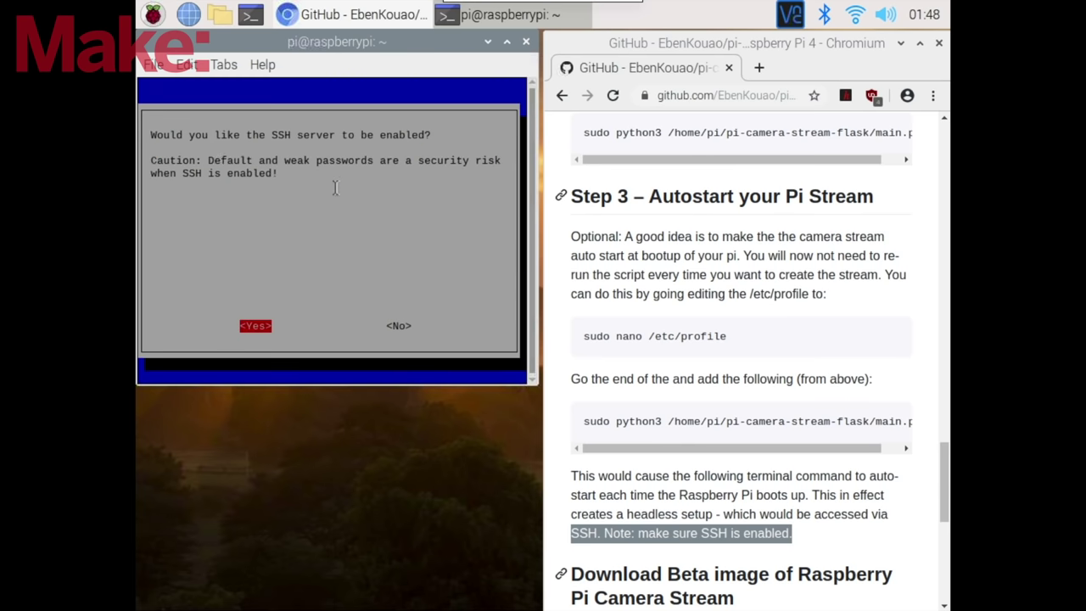
pyautogui.press('Return')
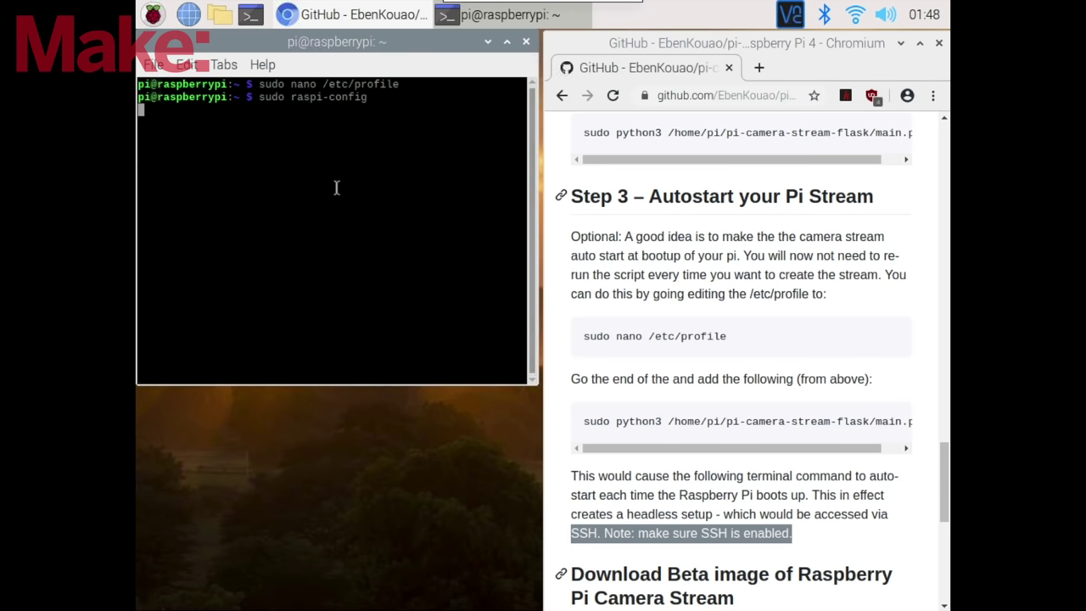
pyautogui.press('Return')
pyautogui.press('Down')
pyautogui.press('Down')
pyautogui.press('Down')
pyautogui.press('Down')
pyautogui.press('Down')
pyautogui.press('Down')
pyautogui.press('Down')
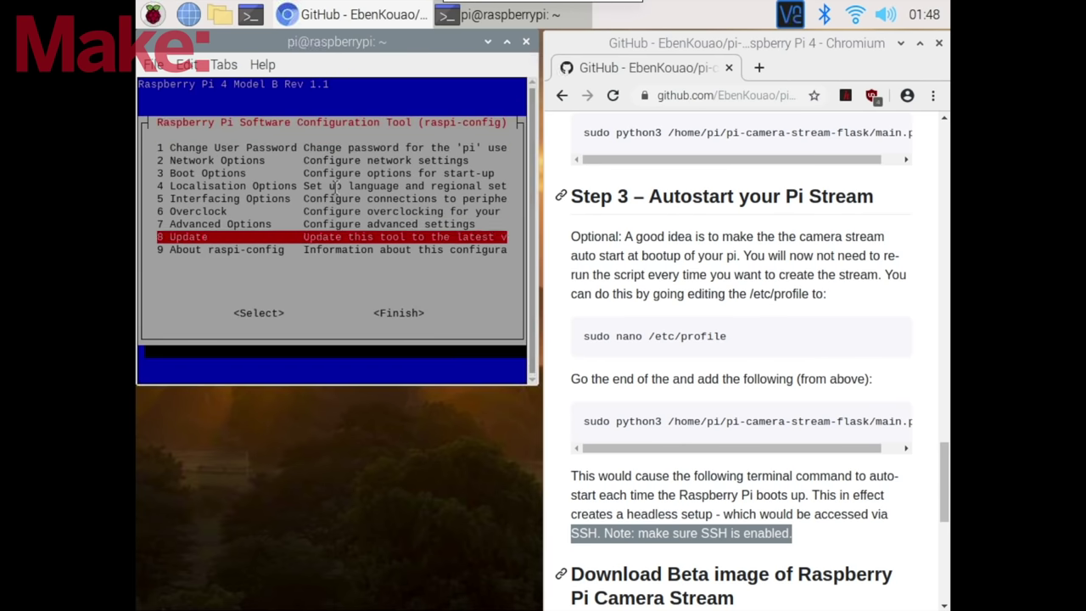
pyautogui.press('Tab')
pyautogui.press('Return')
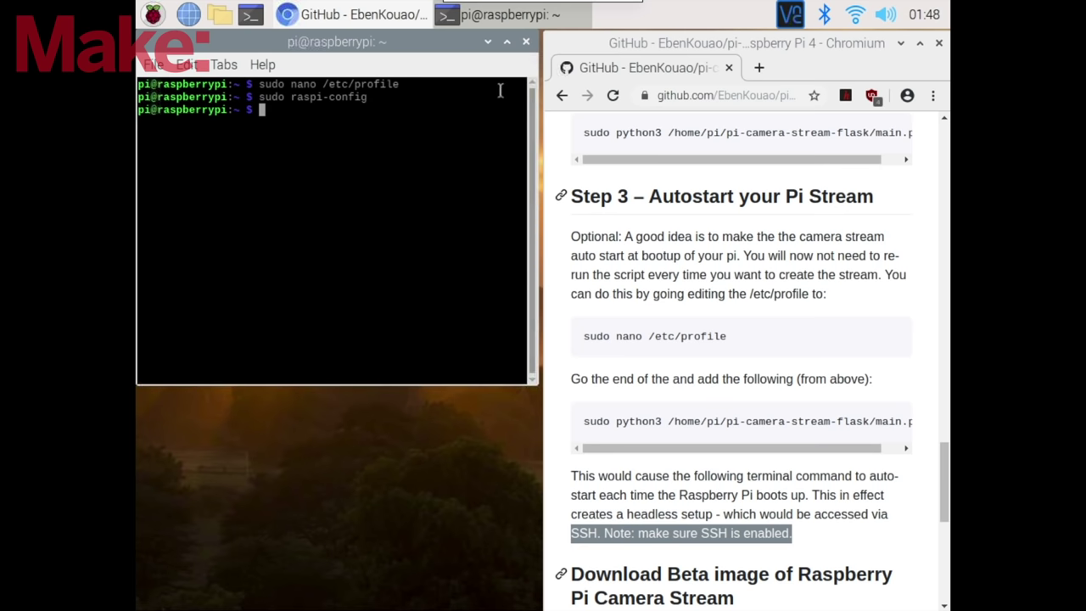
# - Close the terminal and browser windows, then reboot the Pi from the Raspberry menu
pyautogui.click(526, 40)
pyautogui.click(939, 43)
pyautogui.click(152, 13)
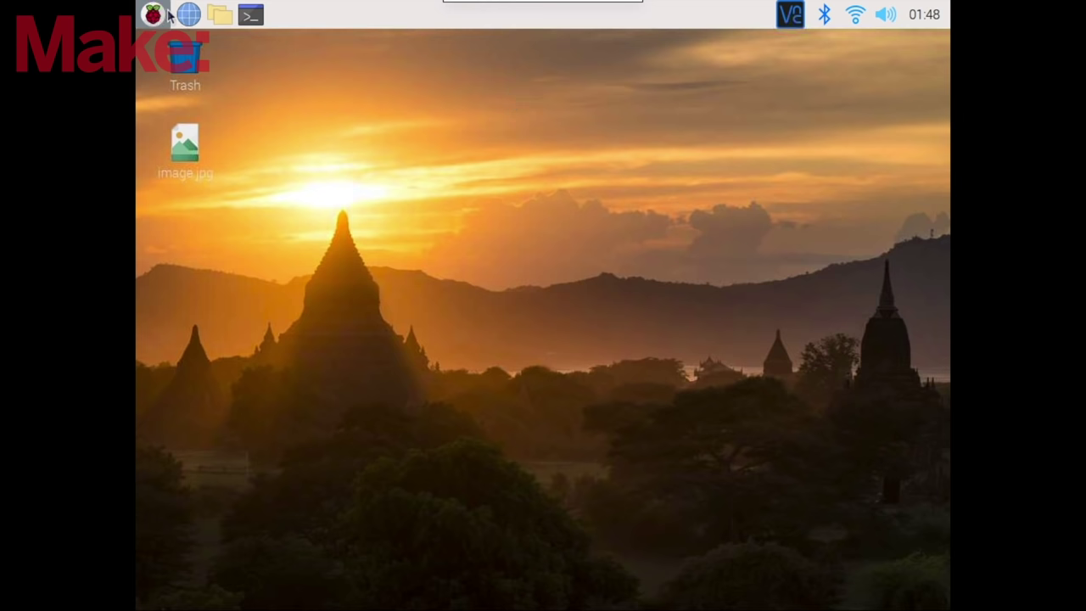
pyautogui.click(212, 394)
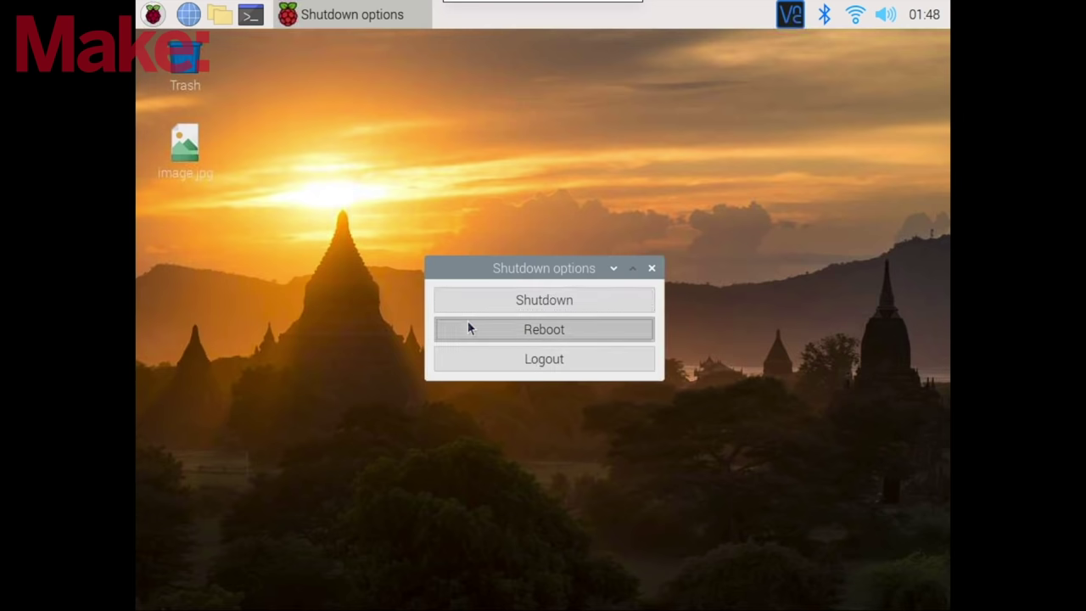
pyautogui.click(467, 326)
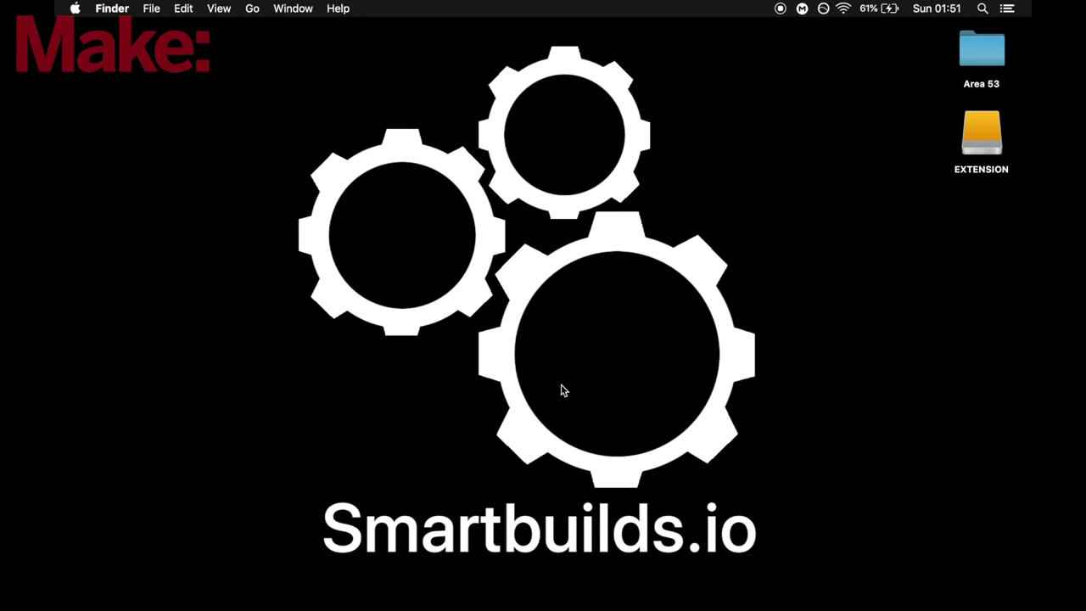
pyautogui.moveTo(544, 604)
pyautogui.rightClick(542, 582)
pyautogui.click(581, 414)
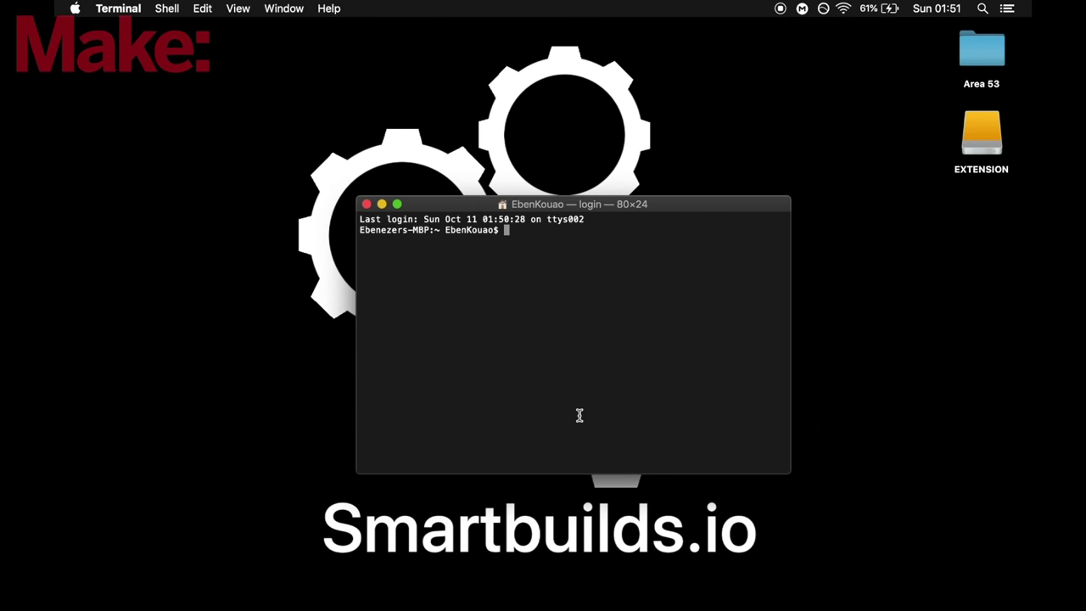
pyautogui.write('ssh pi@192.168.0.43')
pyautogui.press('Return')
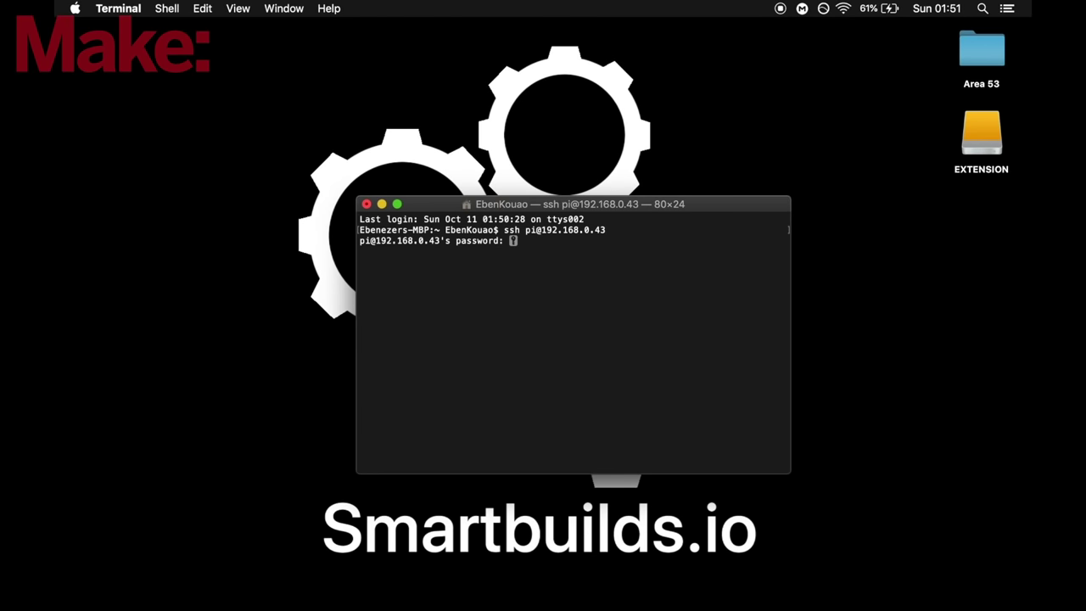
pyautogui.press('Return')
pyautogui.write('ls')
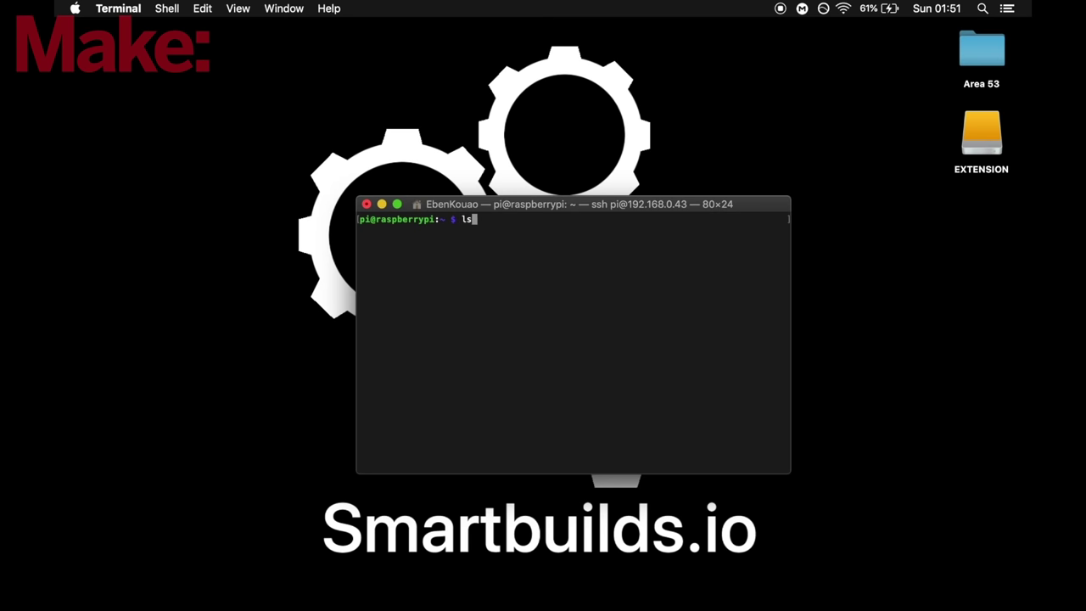
pyautogui.press('Return')
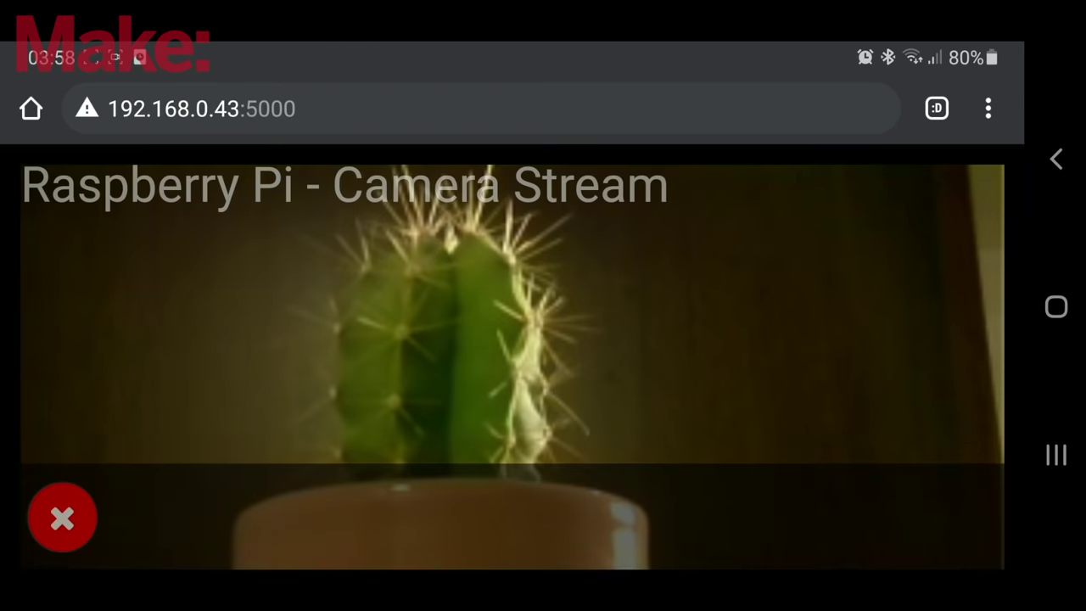
# - Scroll the phone's Chrome page at 192.168.0.43:5000 to watch the live cactus camera stream
pyautogui.scroll(-2, 513, 311)
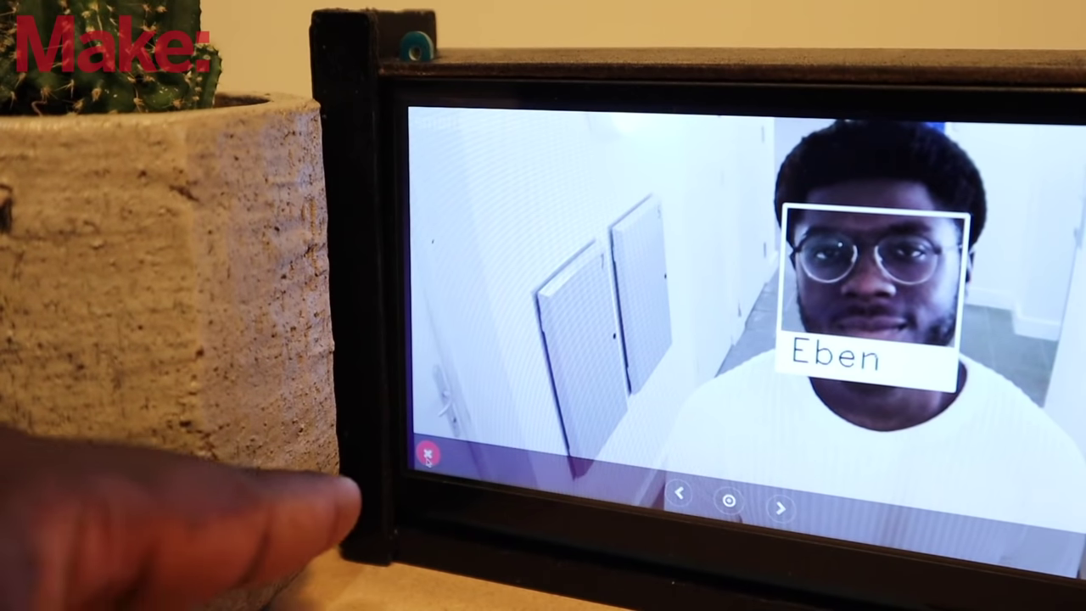
# - Tap the red X to close the face-recognition feed on the touchscreen
pyautogui.click(427, 453)
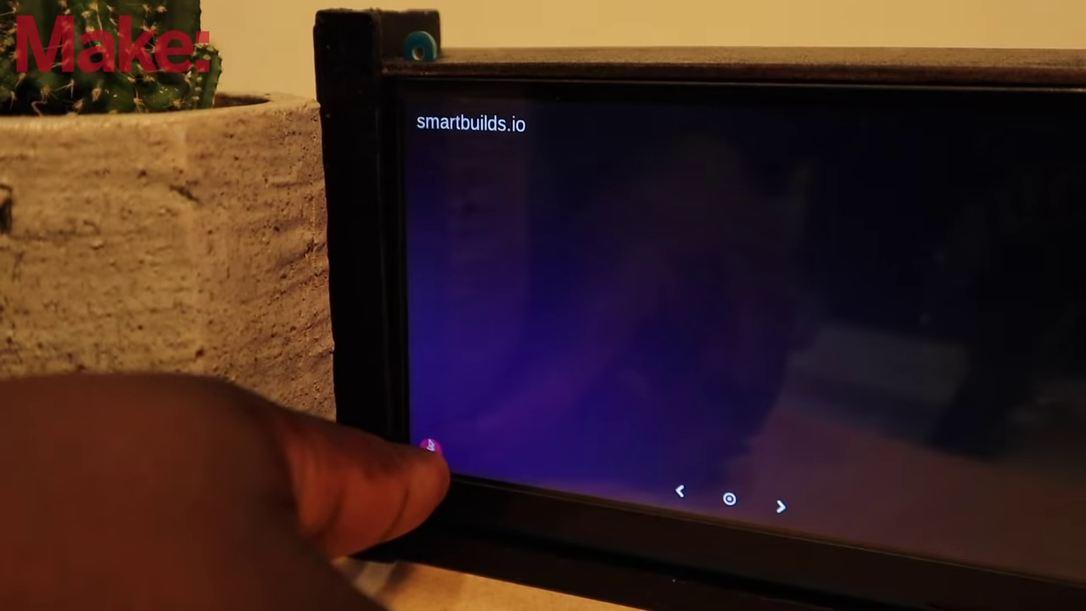